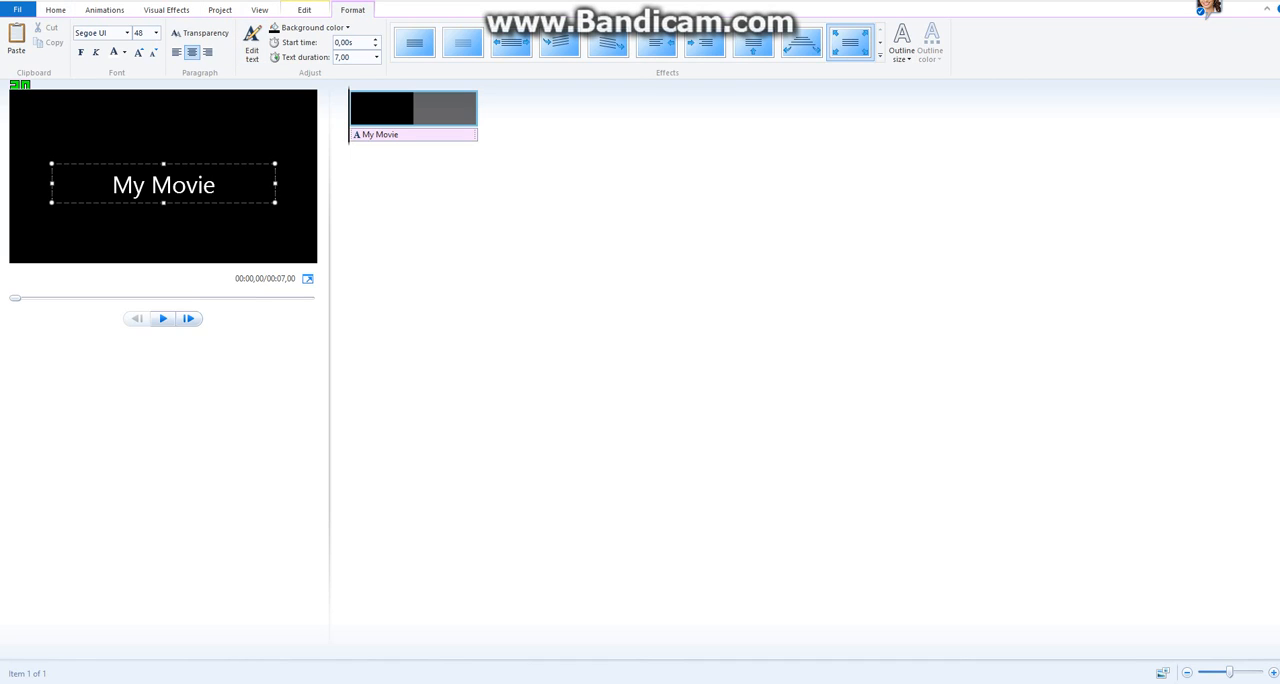
Replace the title's text with "Intro" and set its font to AR DESTINE.
key("BackSpace")
key("BackSpace")
key("BackSpace")
key("BackSpace")
key("BackSpace")
key("BackSpace")
key("BackSpace")
key("BackSpace")
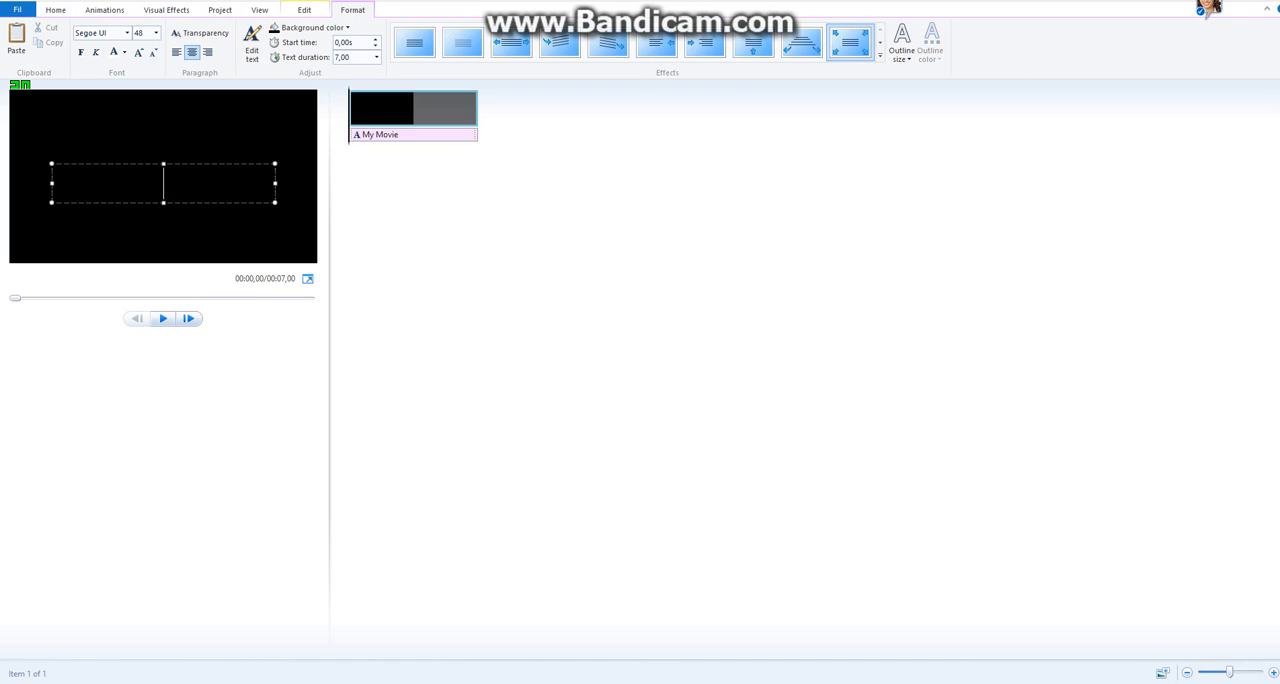
type("Intro")
left_click(127, 33)
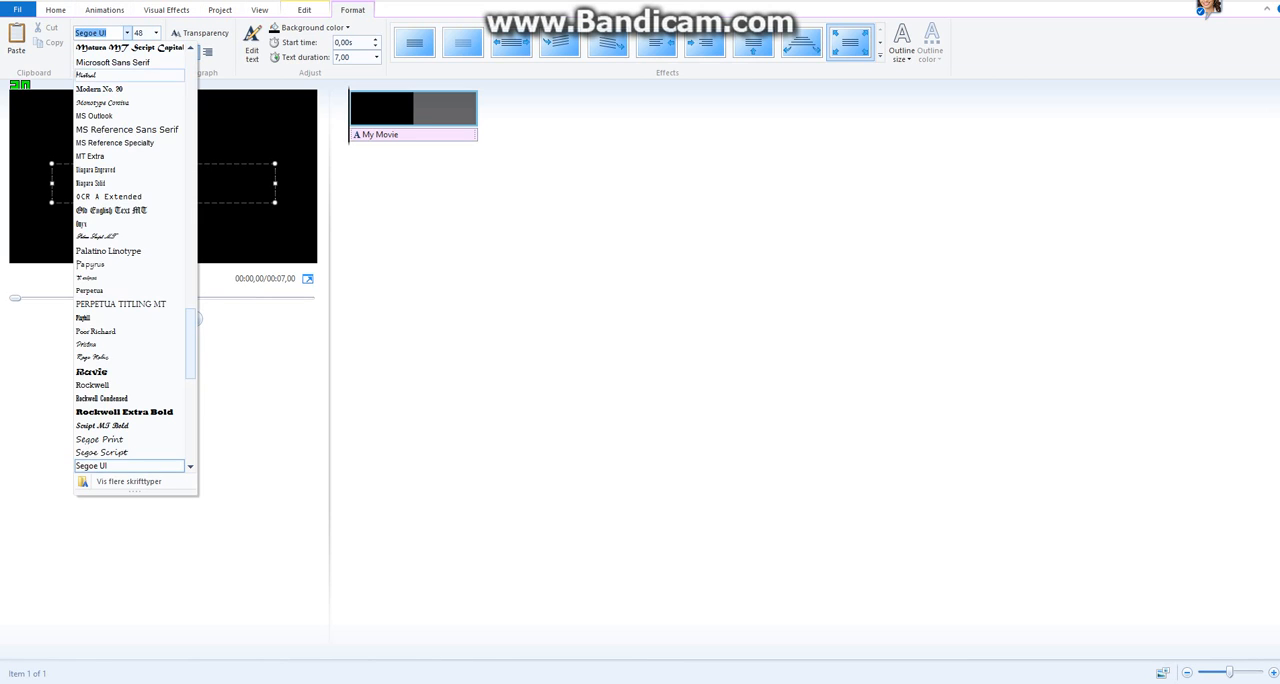
scroll(130, 76, "up", 20)
scroll(135, 257, "up", 12)
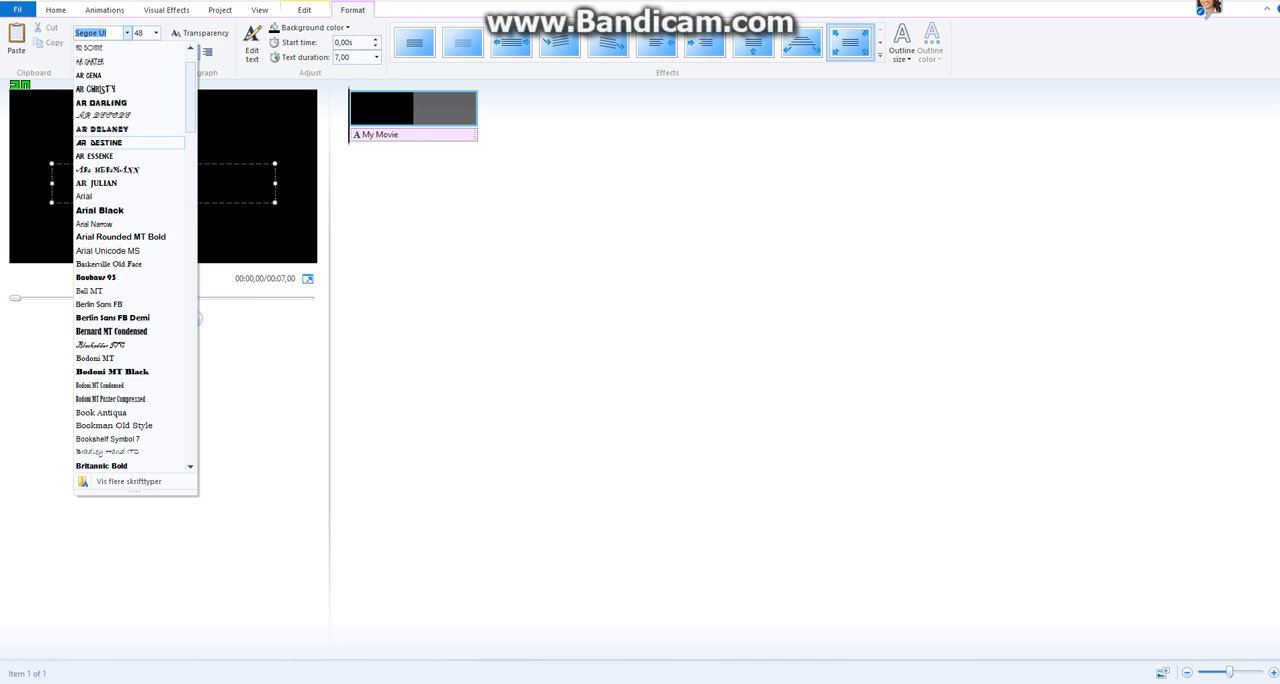
left_click(100, 142)
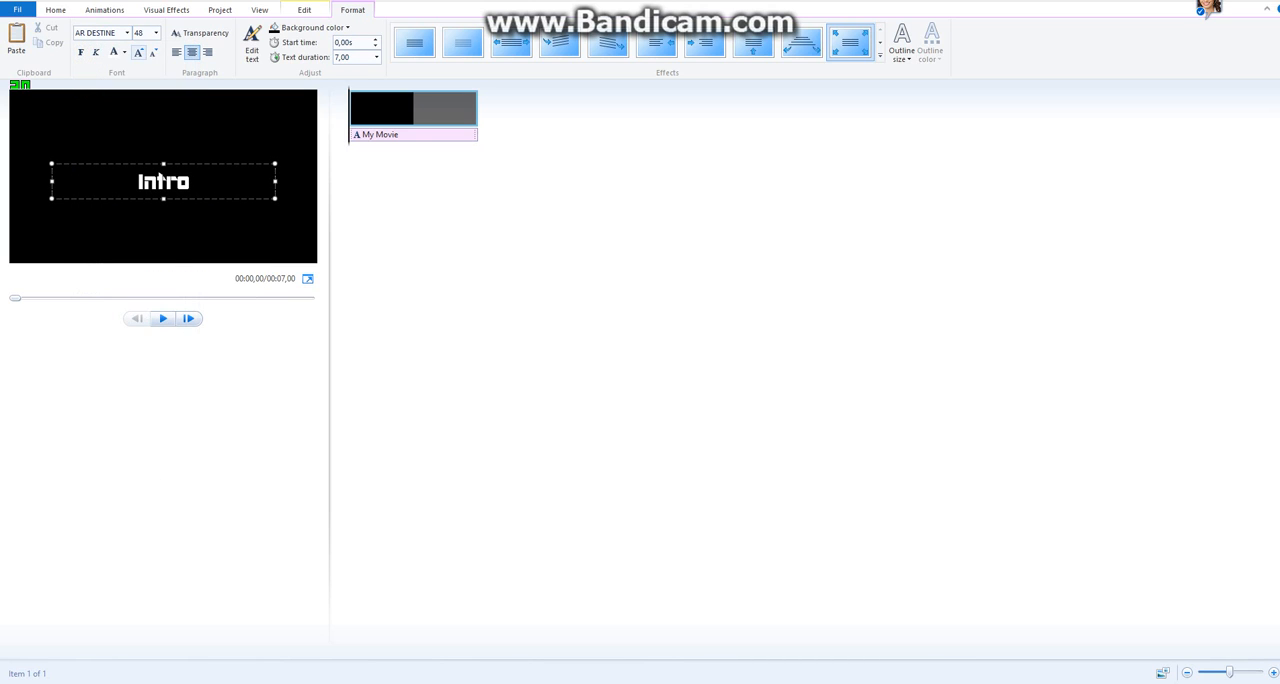
Color the "Intro" title text lime green using the extended basic colors.
left_click(124, 52)
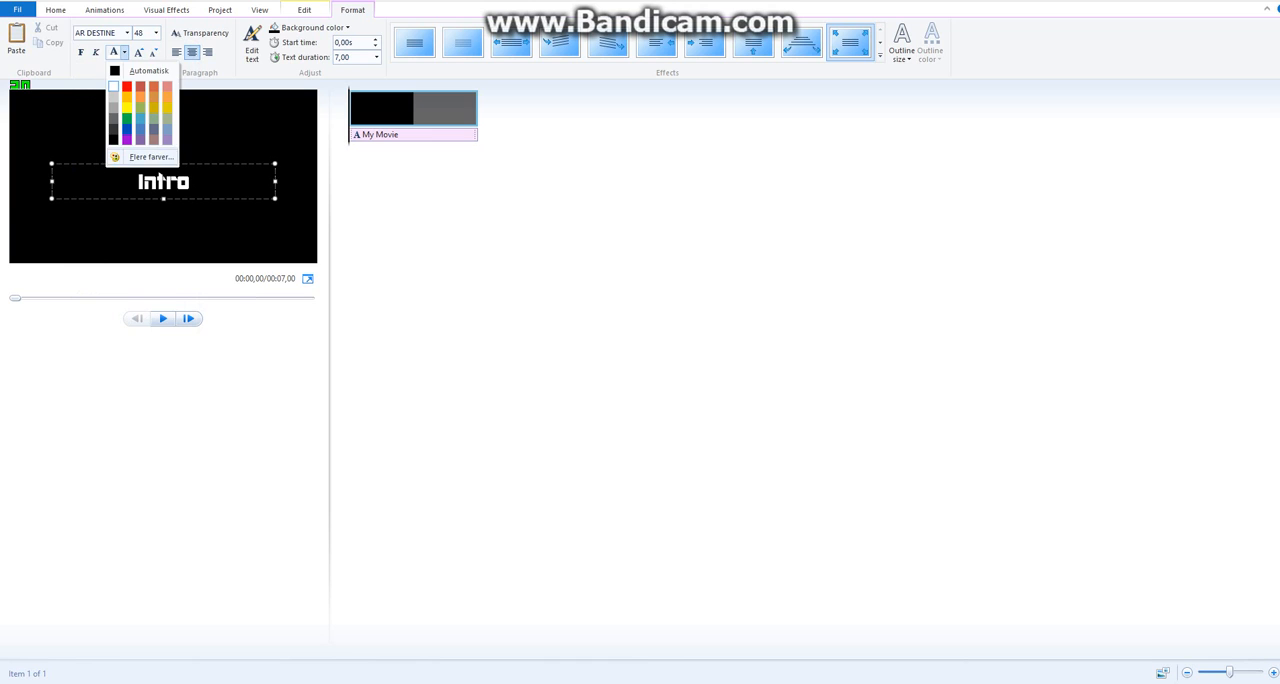
left_click(150, 157)
left_click(53, 44)
key("Return")
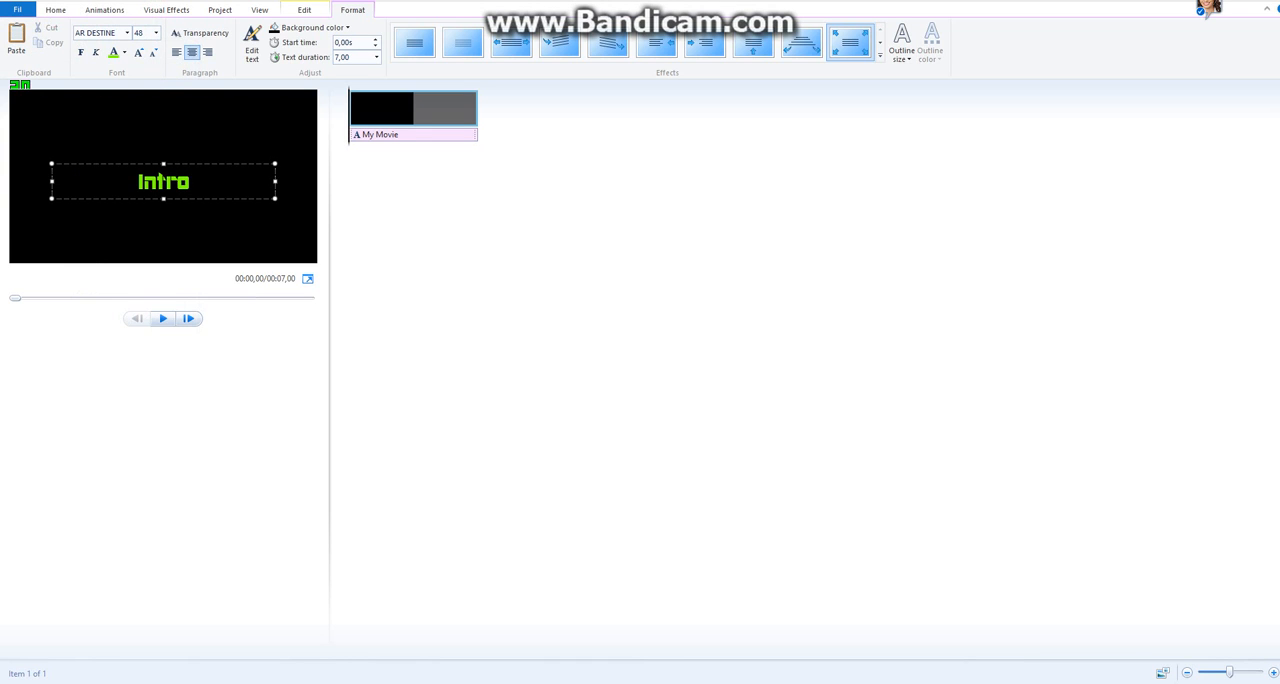
Move the "Intro" title to the upper part of the frame and preview it, returning the playhead to the start.
left_click_drag(163, 181, 163, 117)
key("space")
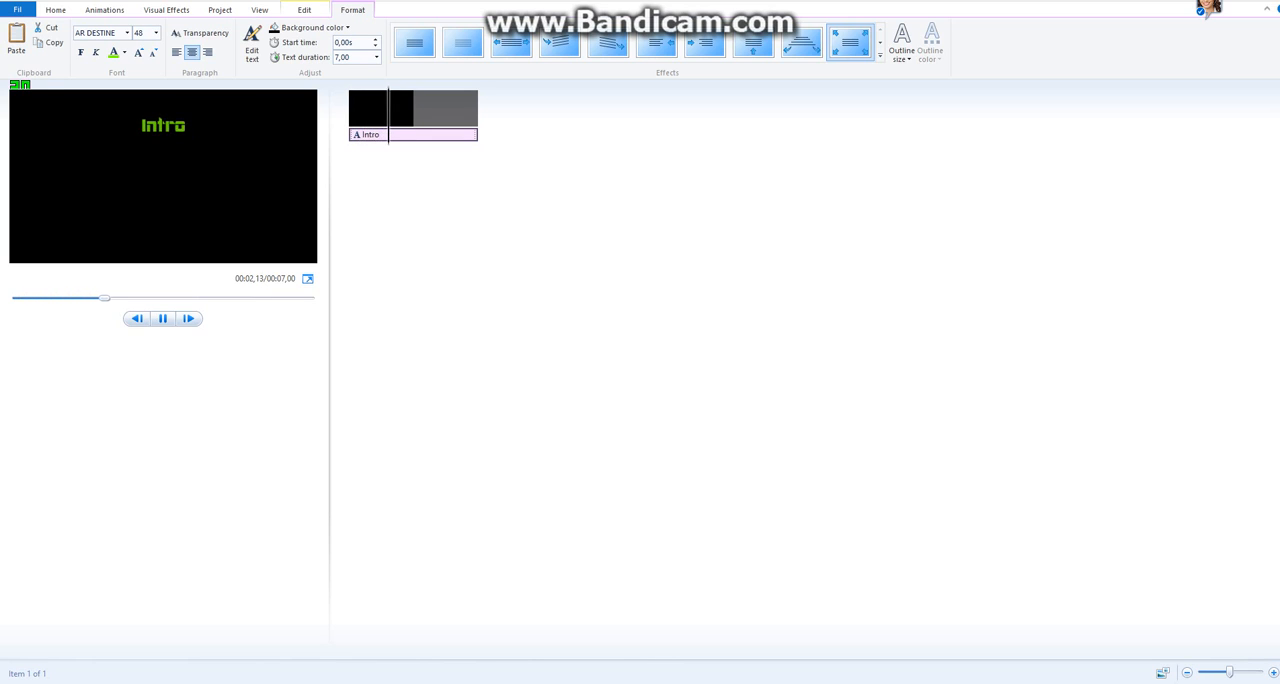
left_click_drag(114, 298, 13, 298)
key("space")
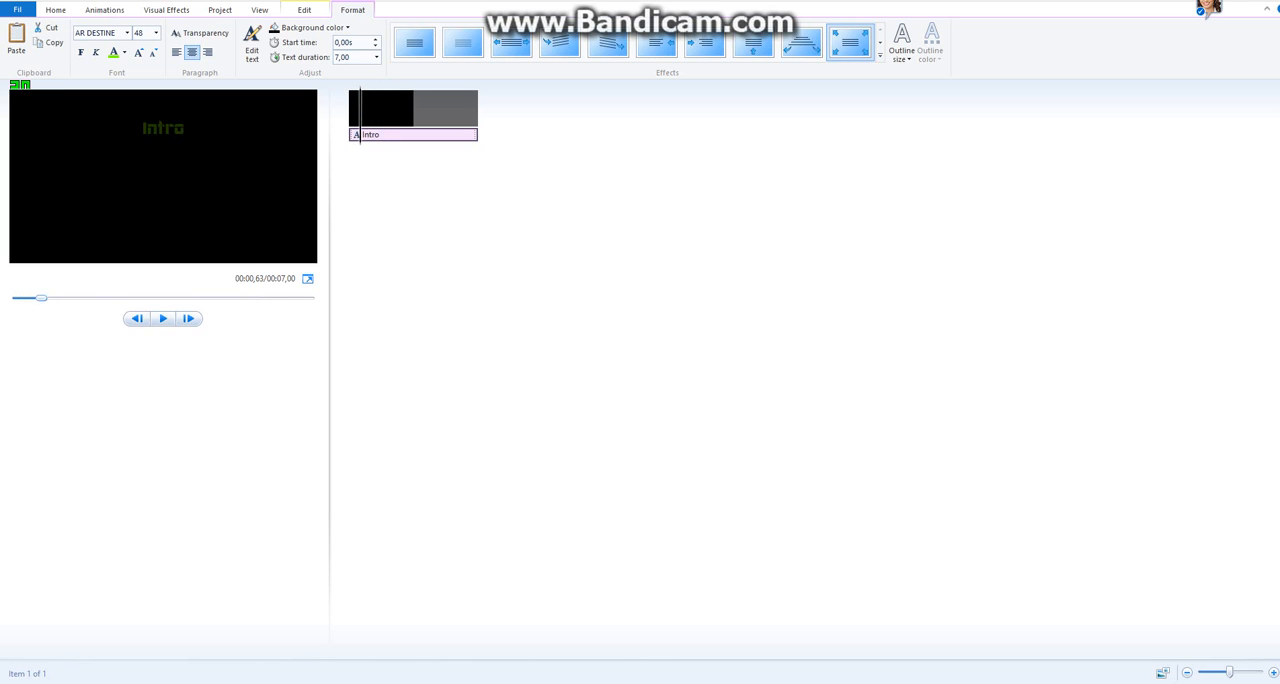
key("Home")
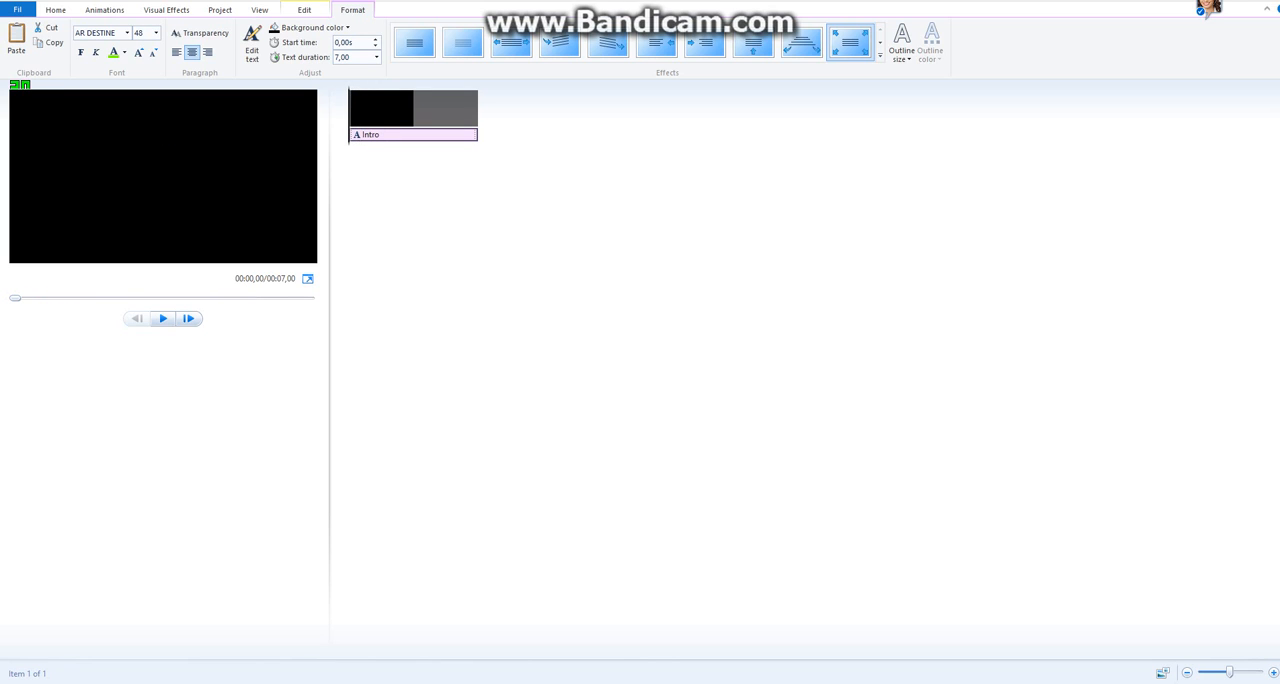
Set the title clip's duration to 2,00 seconds and preview its playback.
left_click(304, 10)
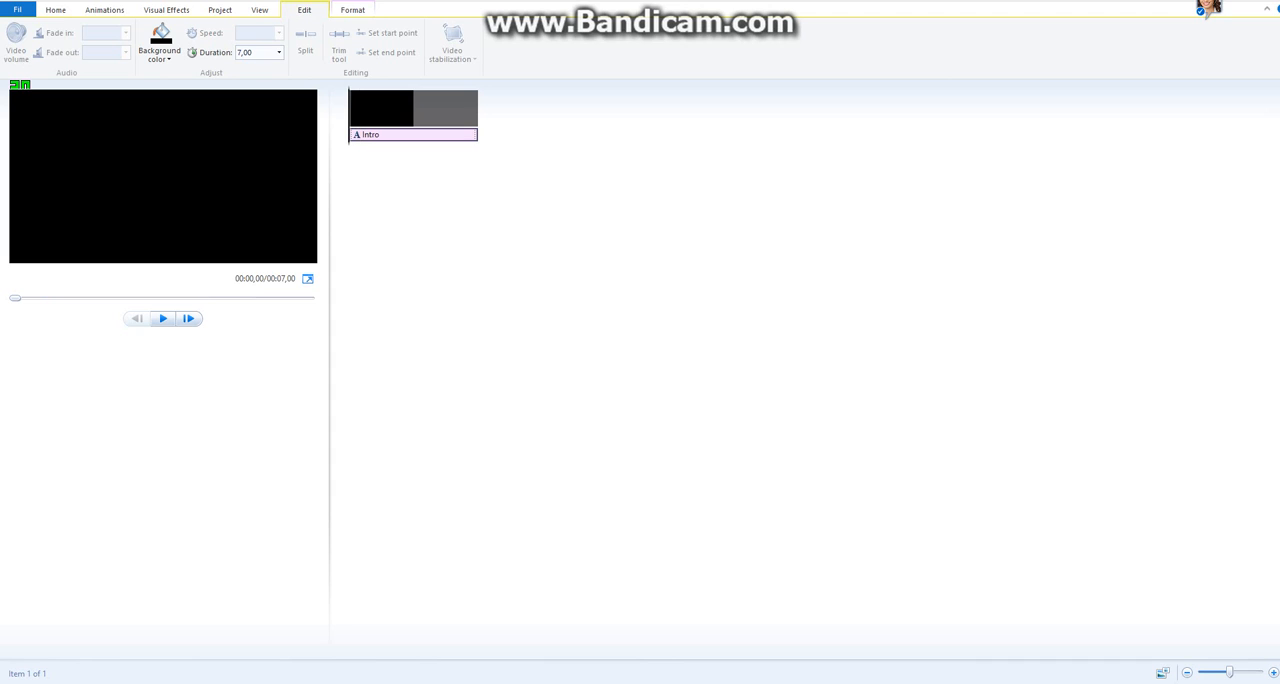
left_click(279, 52)
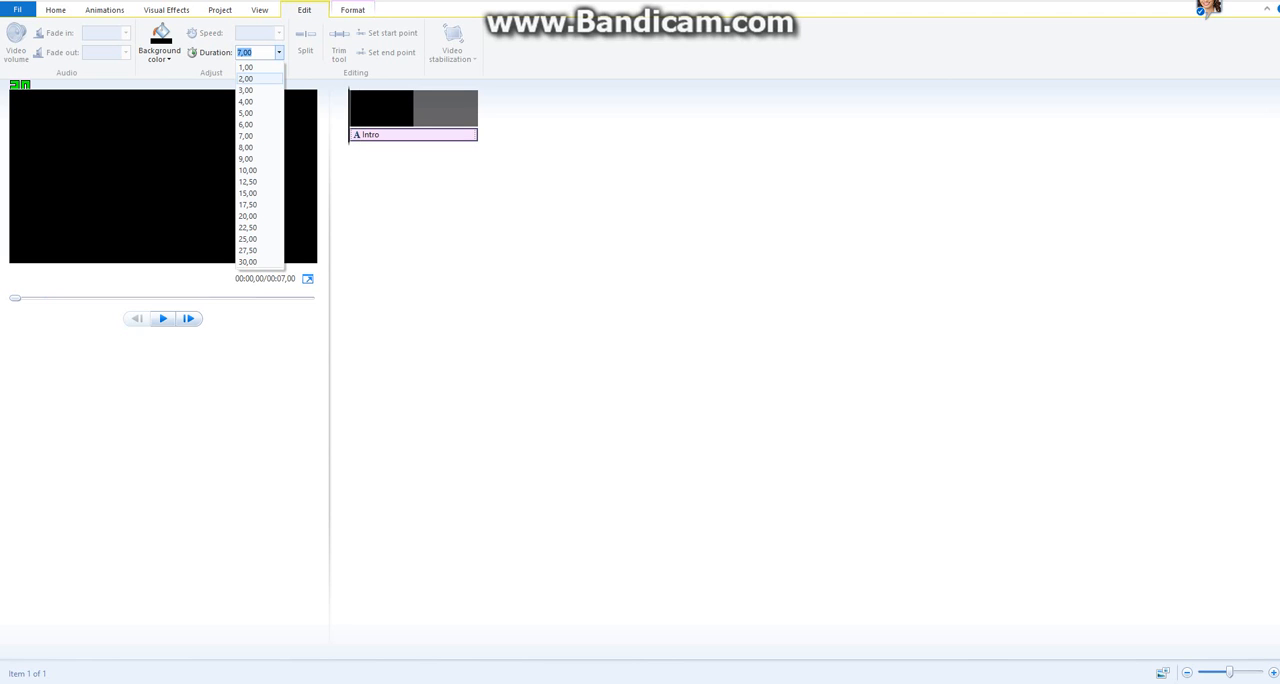
left_click(246, 78)
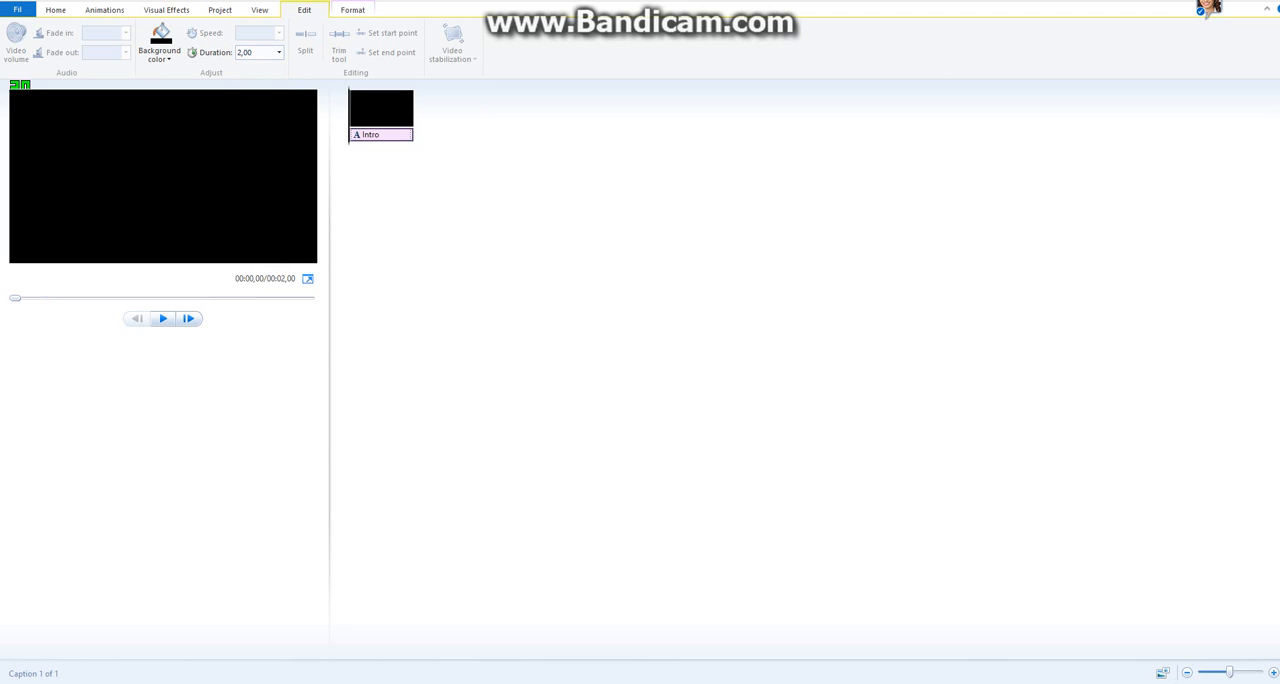
left_click(163, 318)
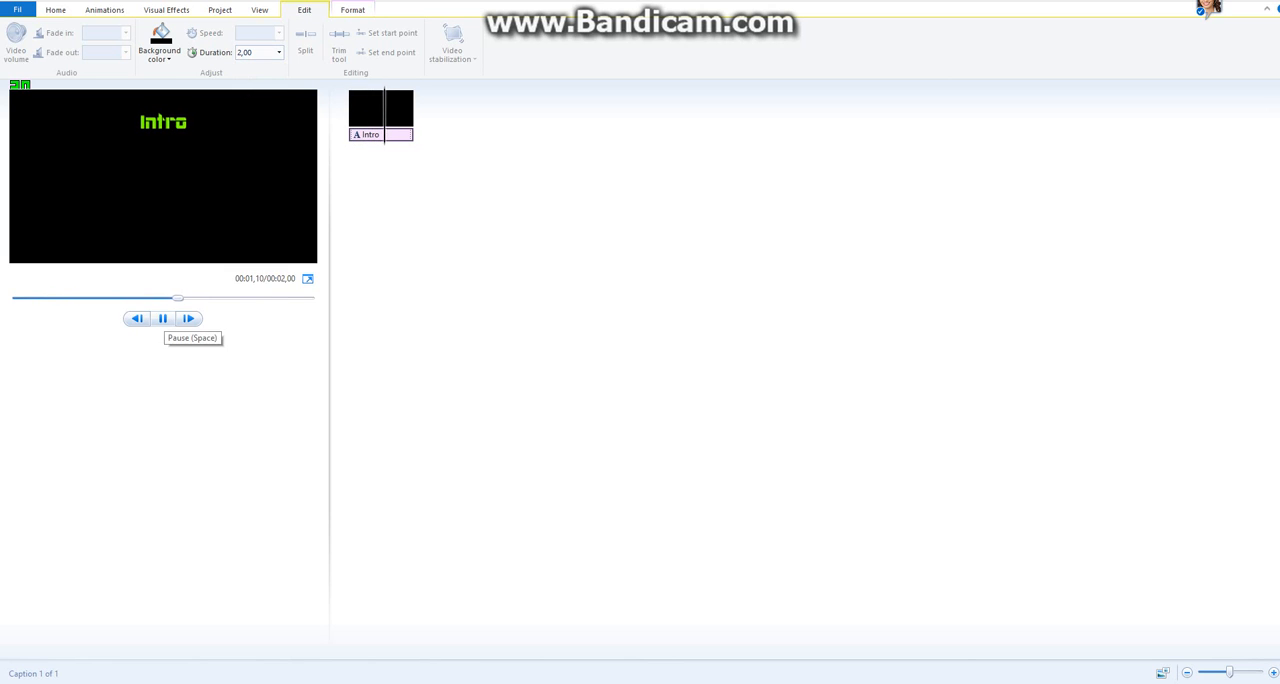
left_click(163, 318)
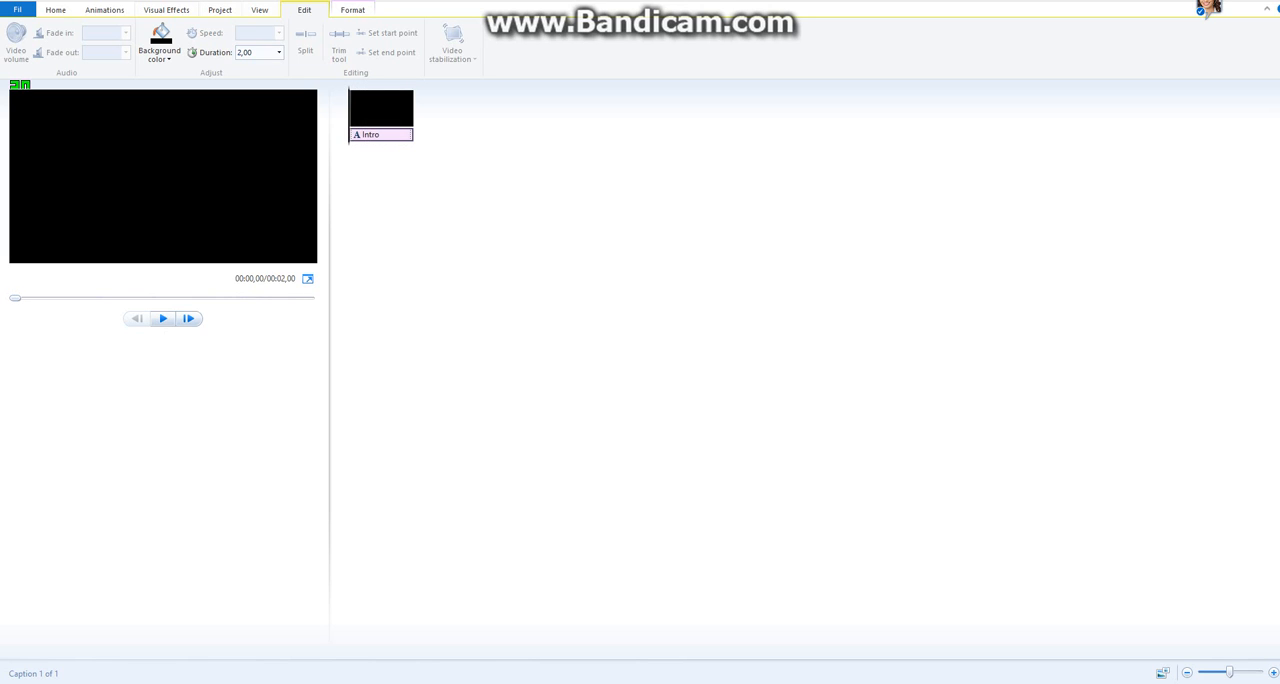
left_click(220, 10)
left_click(56, 10)
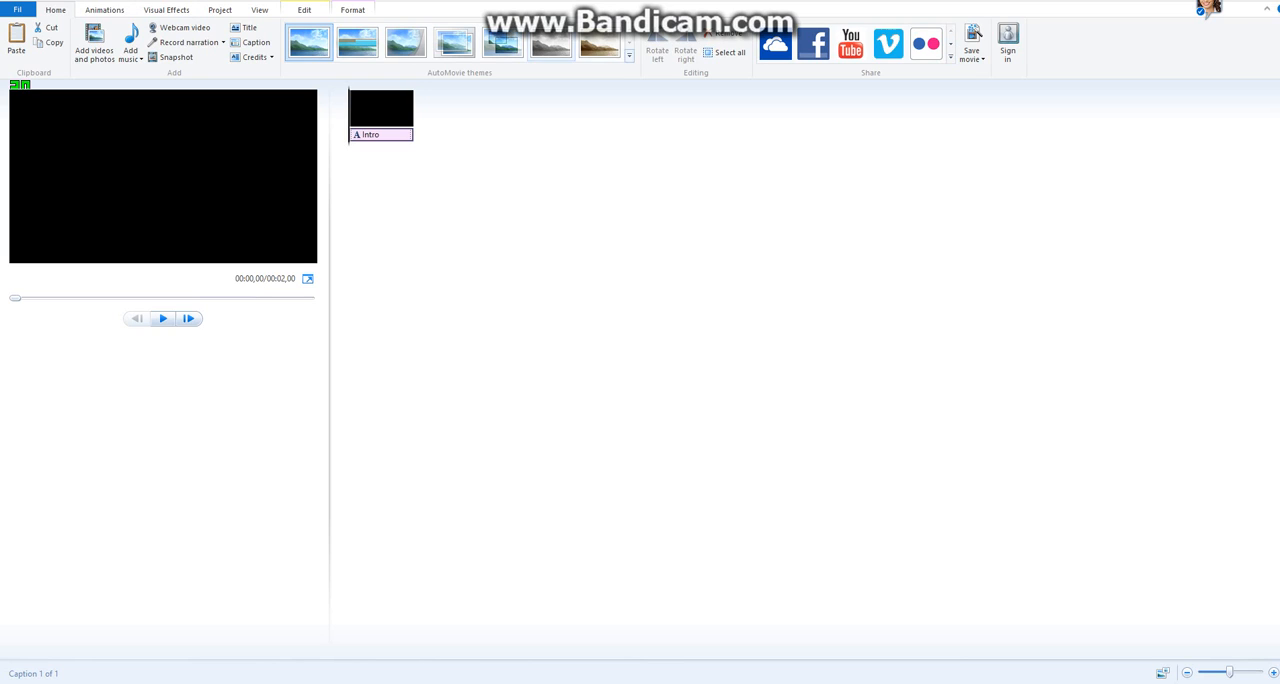
left_click(104, 10)
left_click(166, 10)
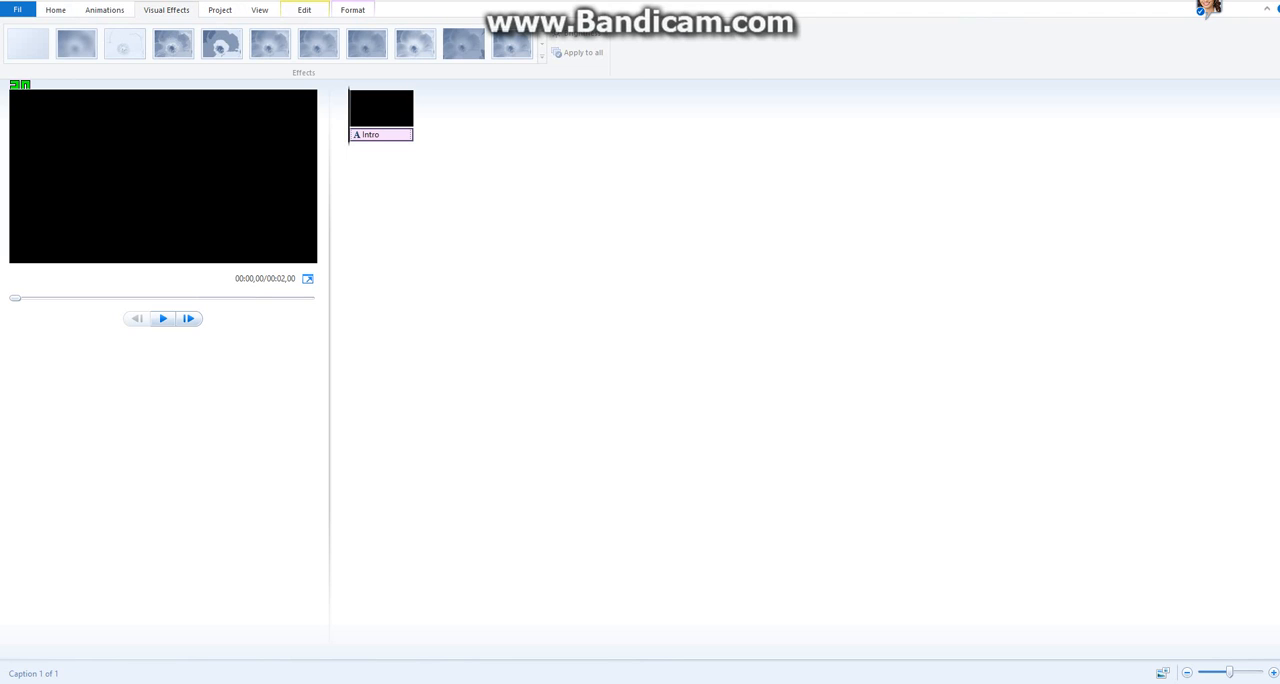
left_click(56, 10)
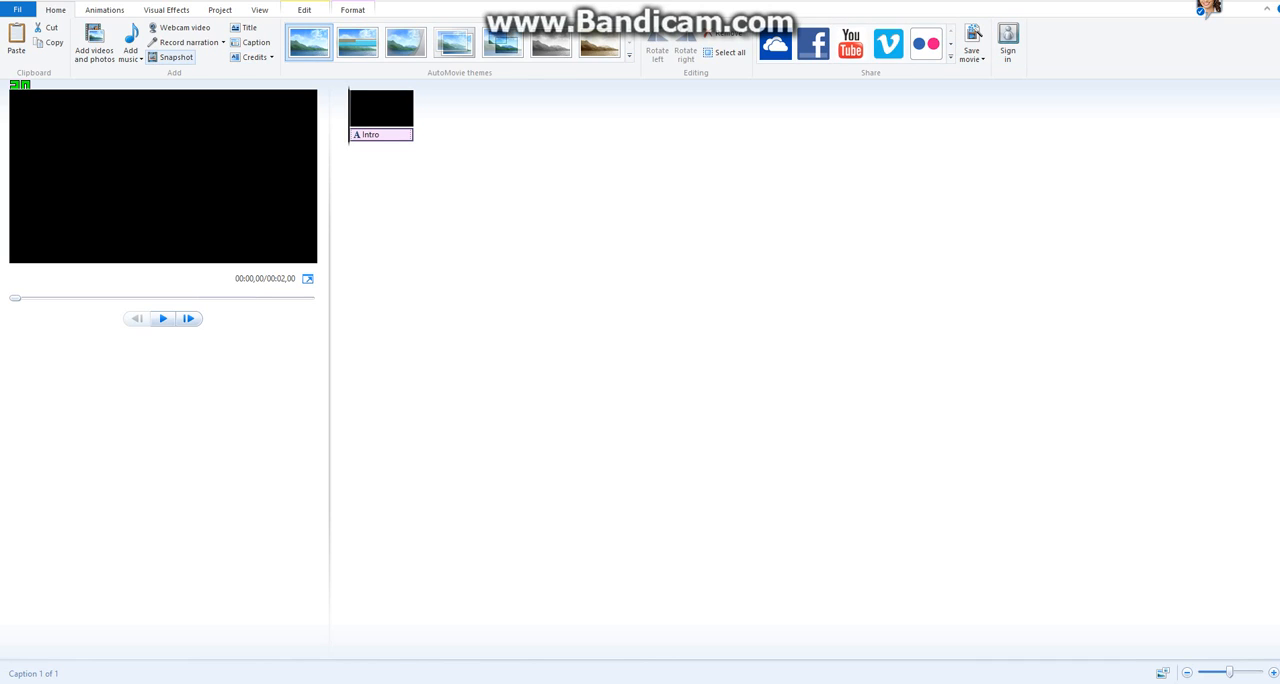
left_click(259, 10)
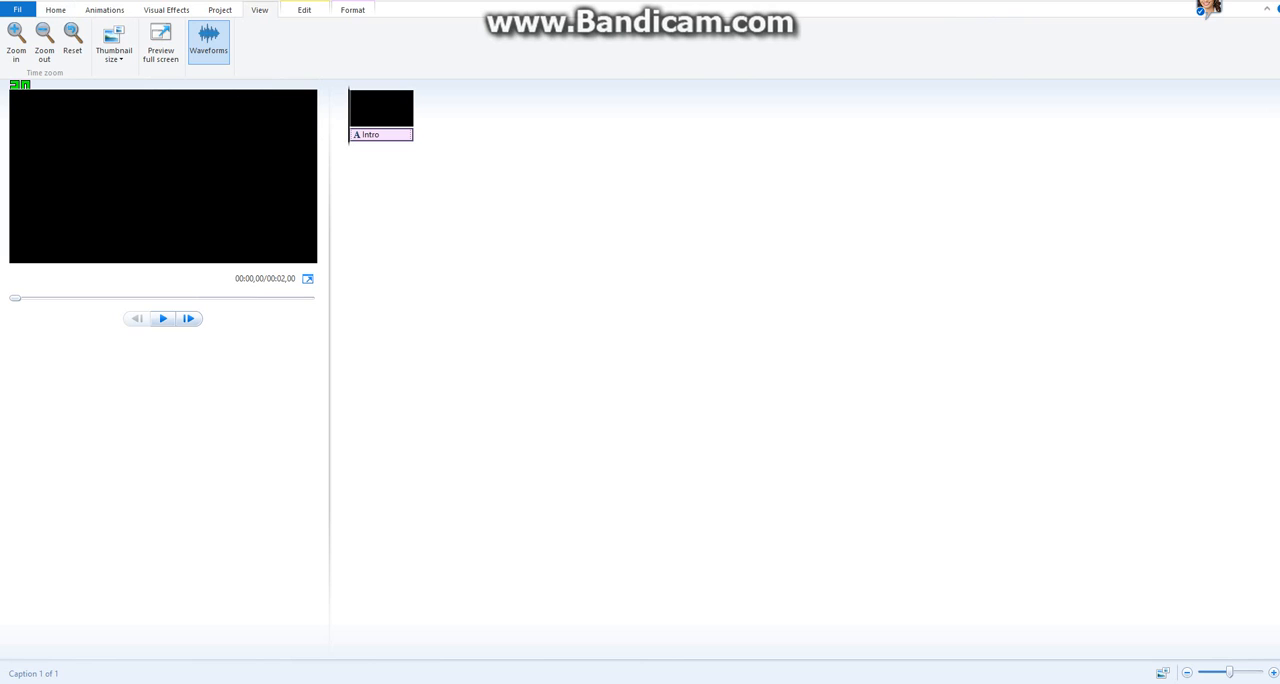
scroll(300, 42, "up", 3)
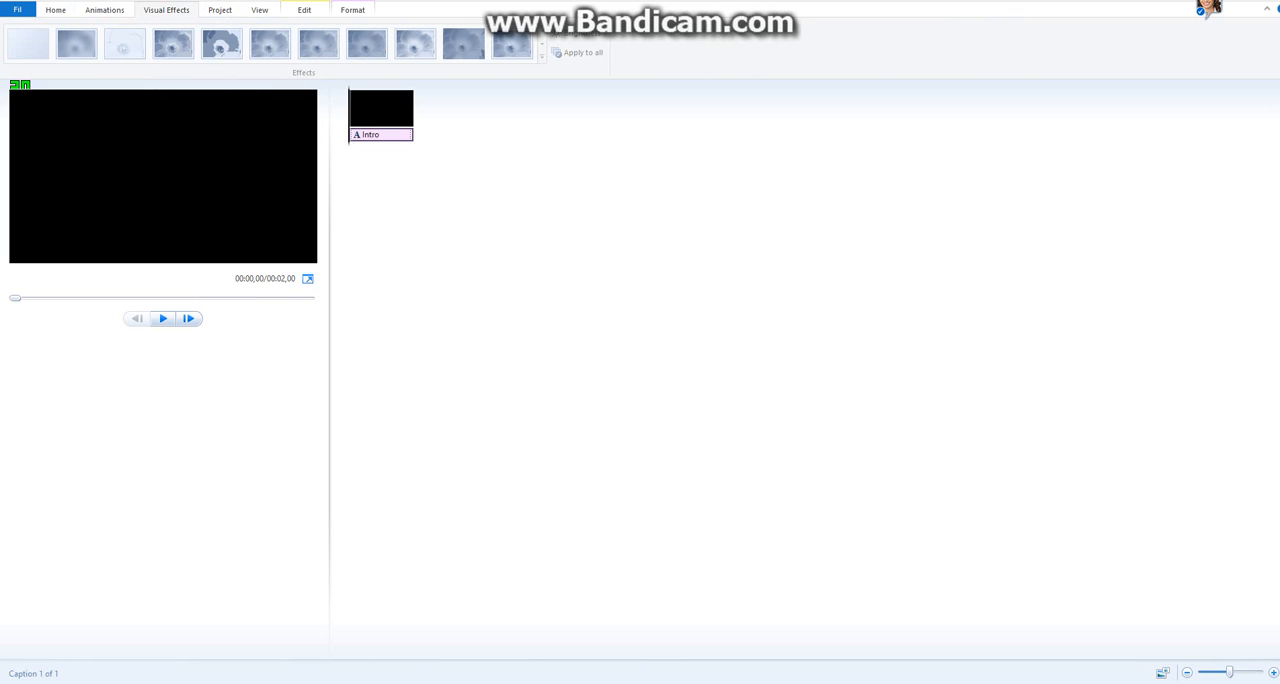
scroll(300, 42, "up", 1)
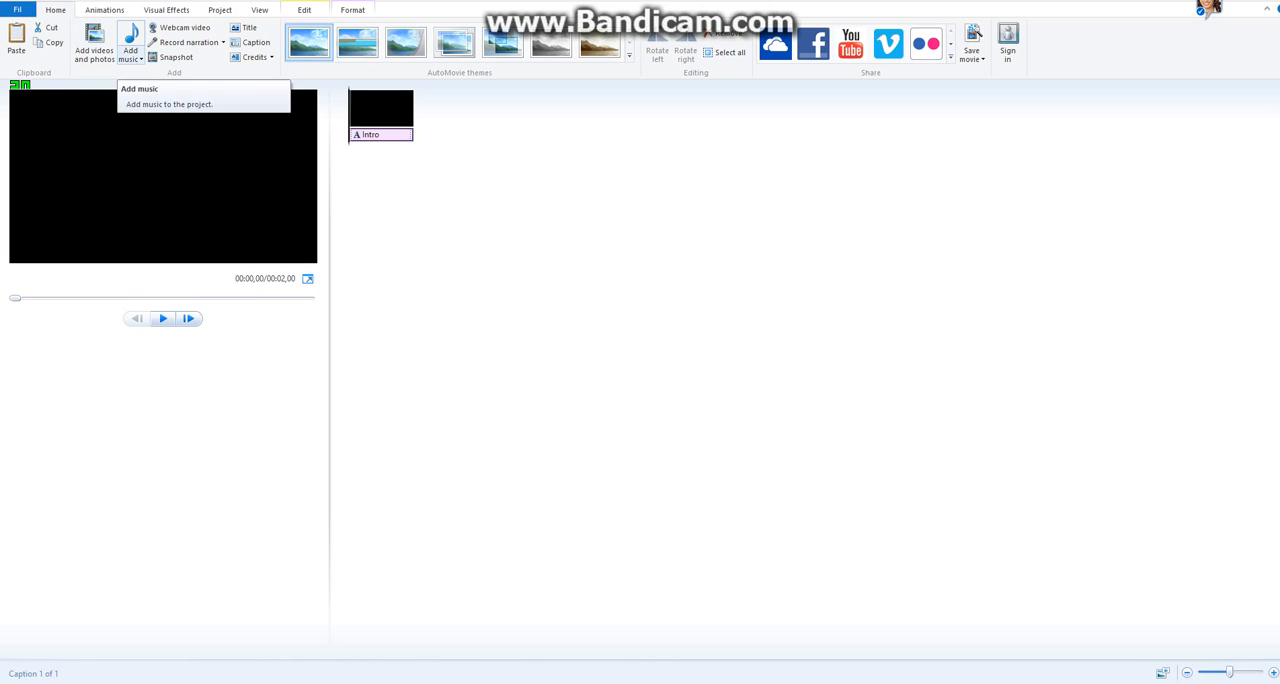
left_click(104, 10)
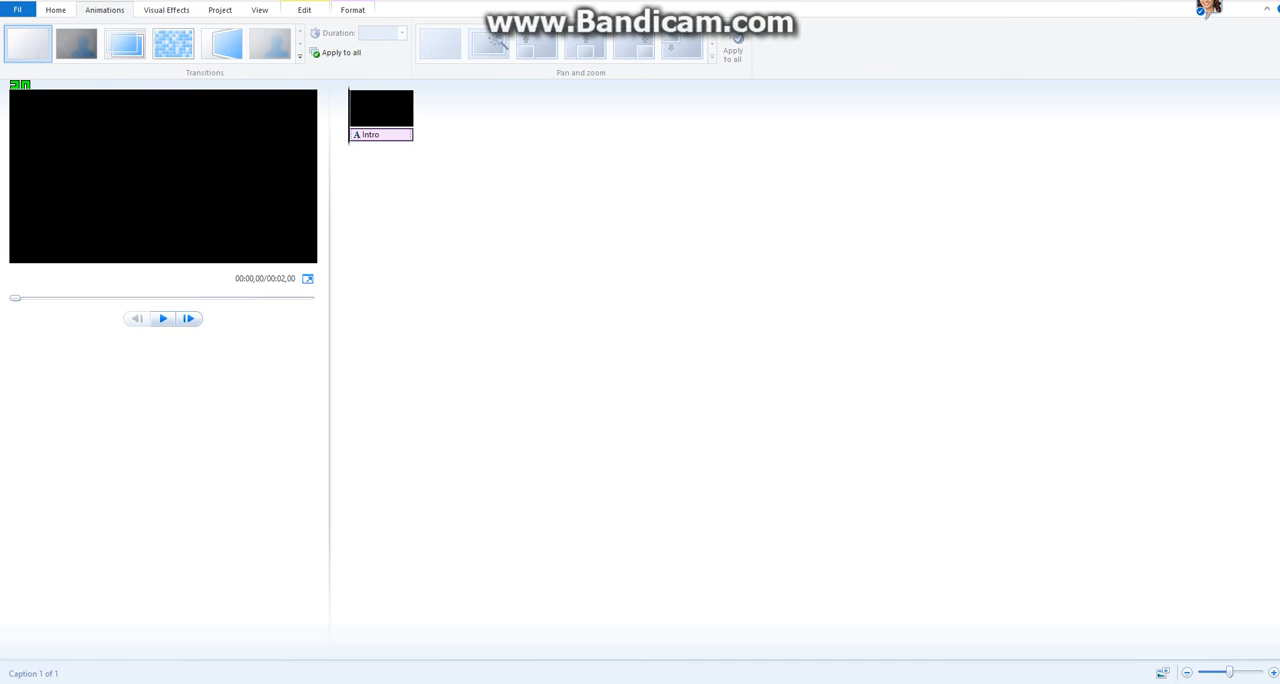
left_click(55, 10)
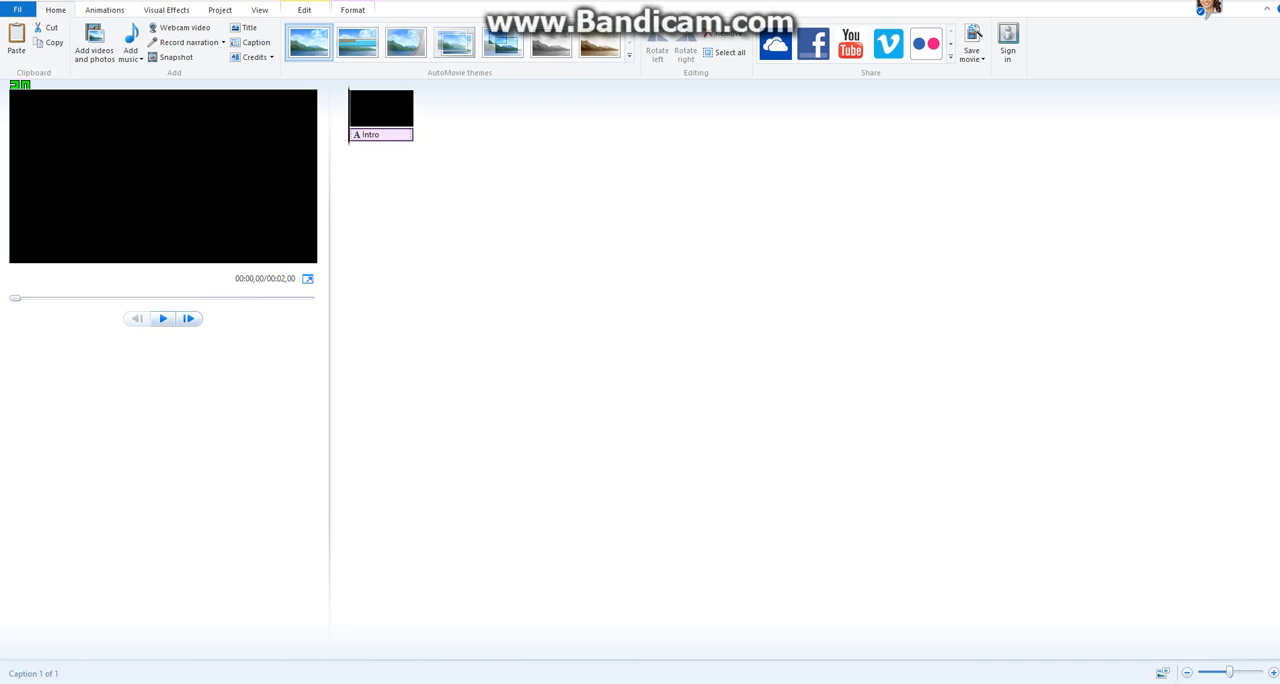
Apply the sepia AutoMovie theme to the title clip, declining to add music.
left_click(381, 108)
left_click(599, 42)
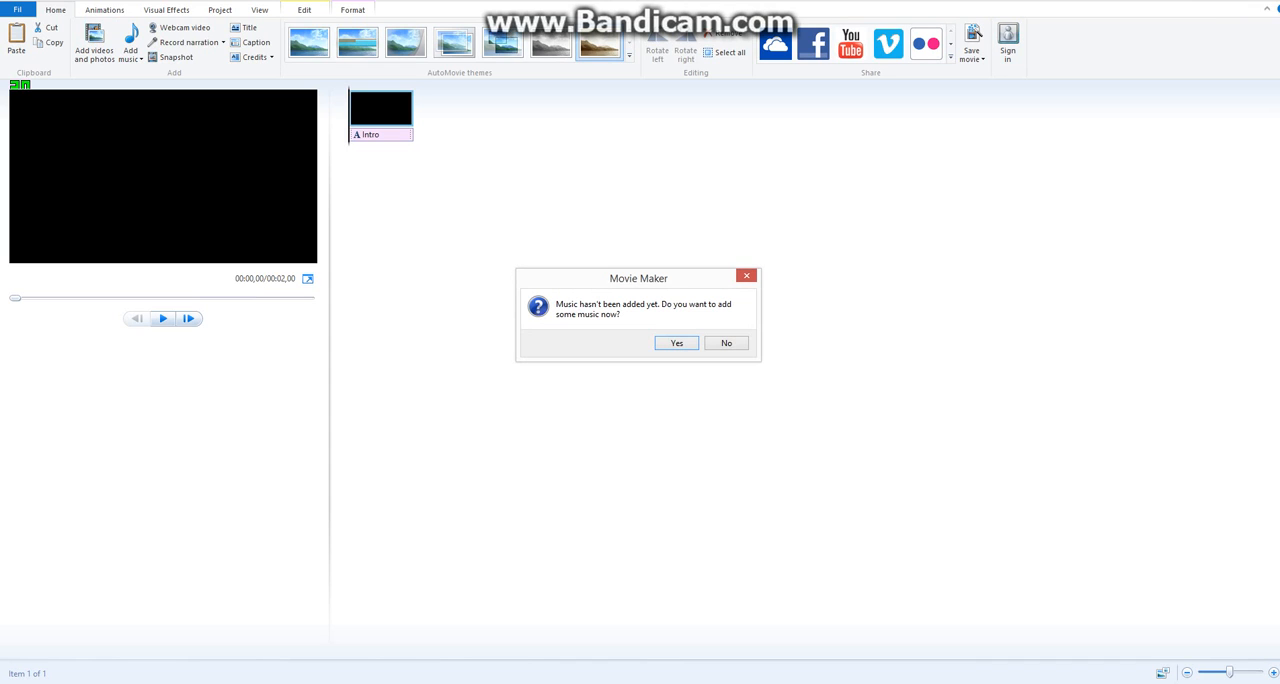
key("Tab")
key("Return")
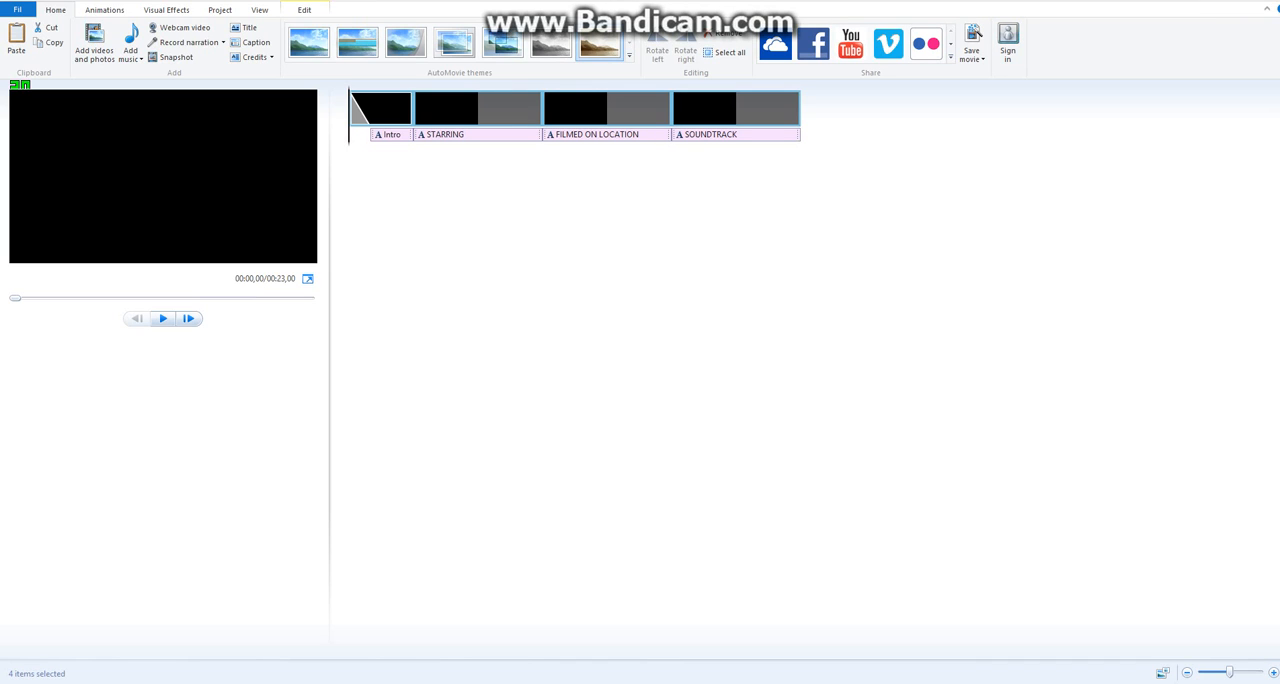
Remove all clips from the project and add a new title clip.
right_click(777, 110)
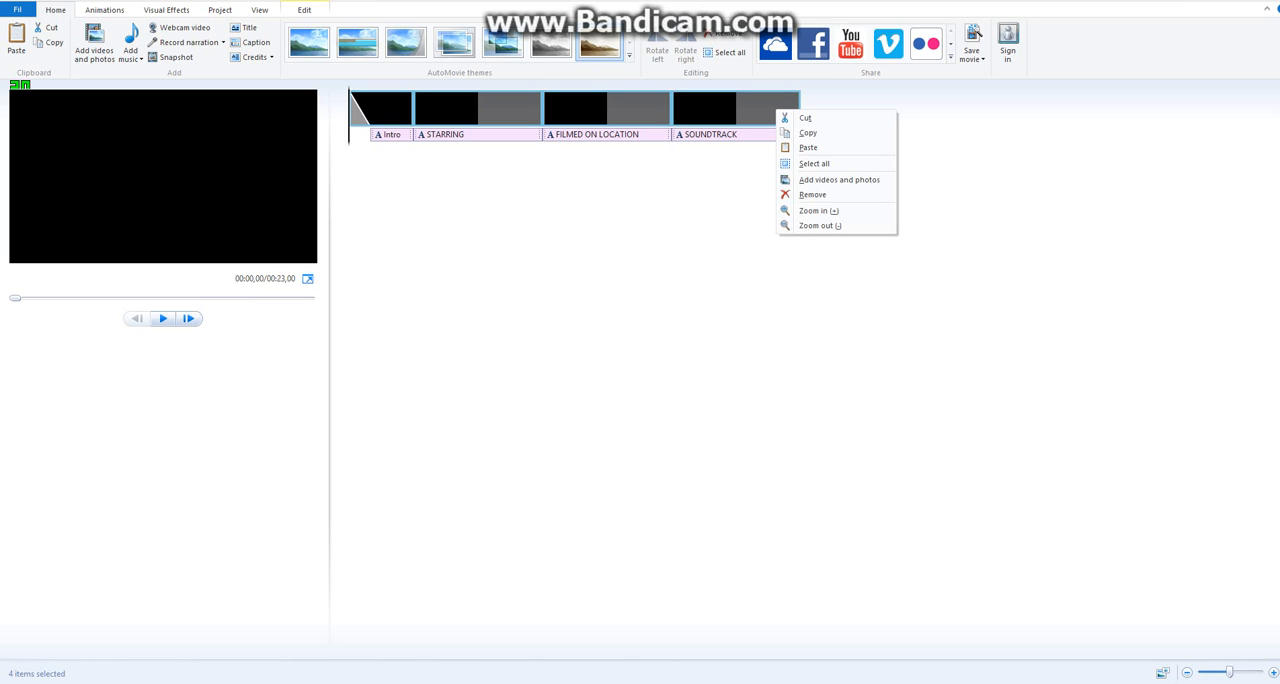
left_click(812, 194)
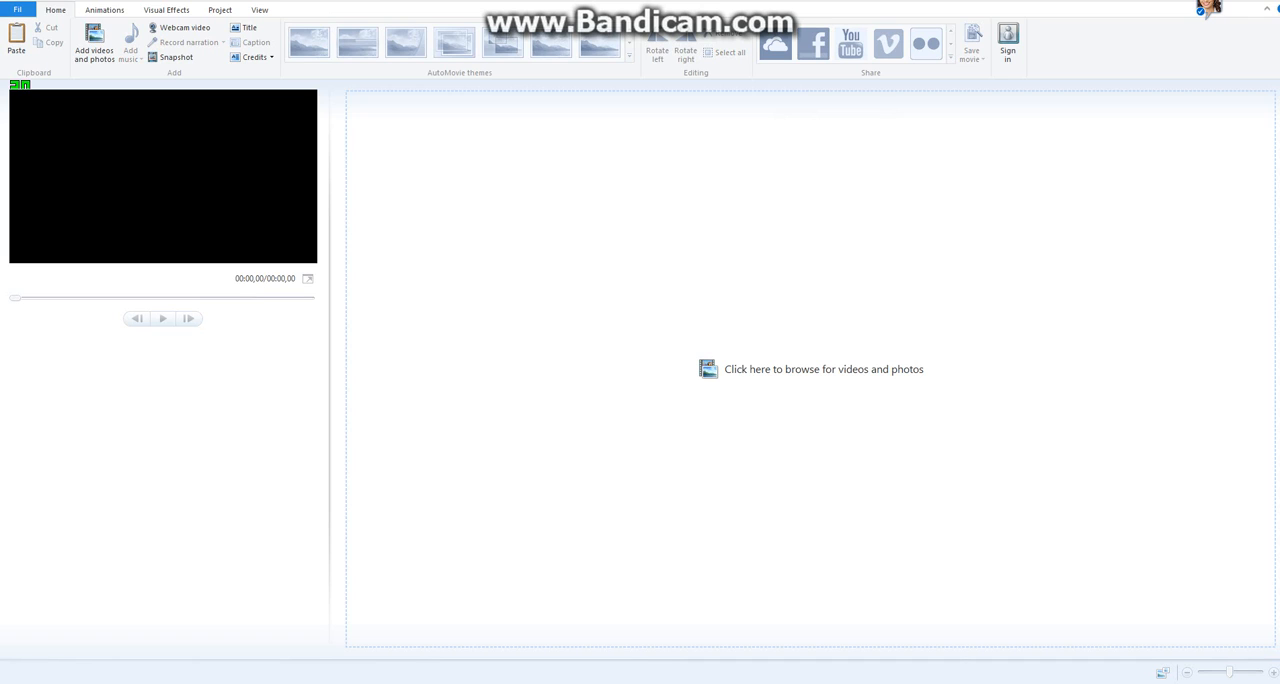
left_click(244, 27)
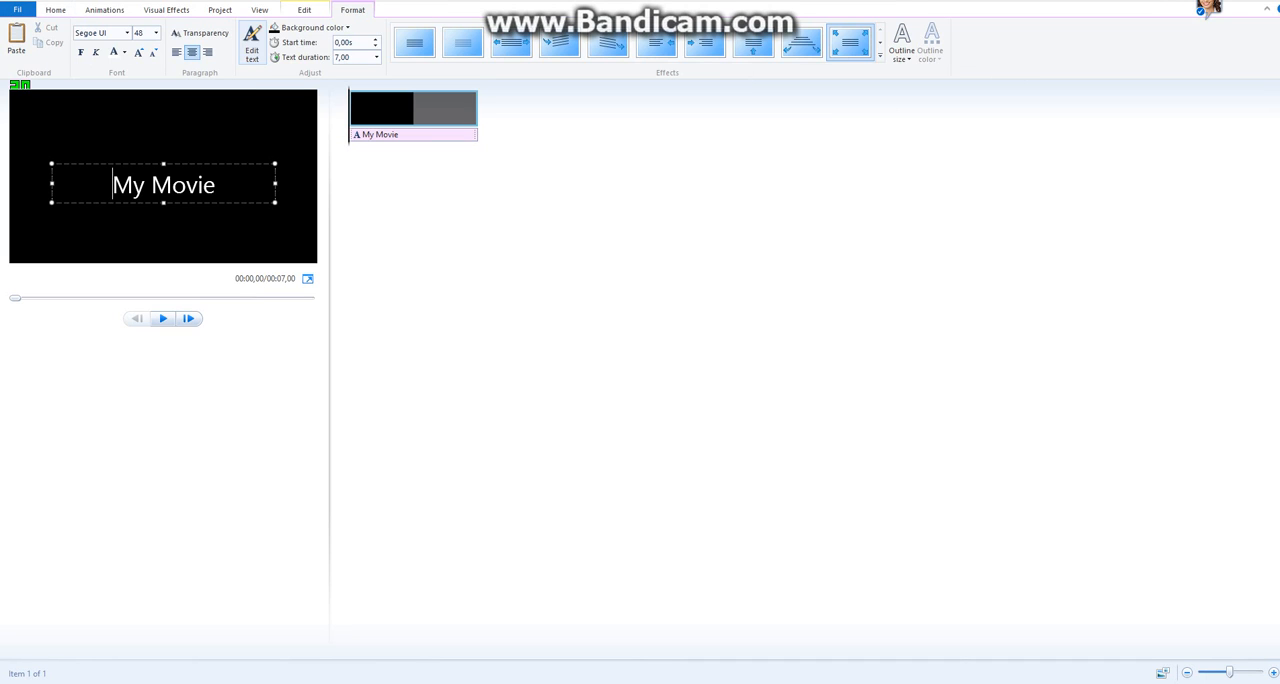
Replace the new title's "My Movie" text with "Intro".
left_click(414, 110)
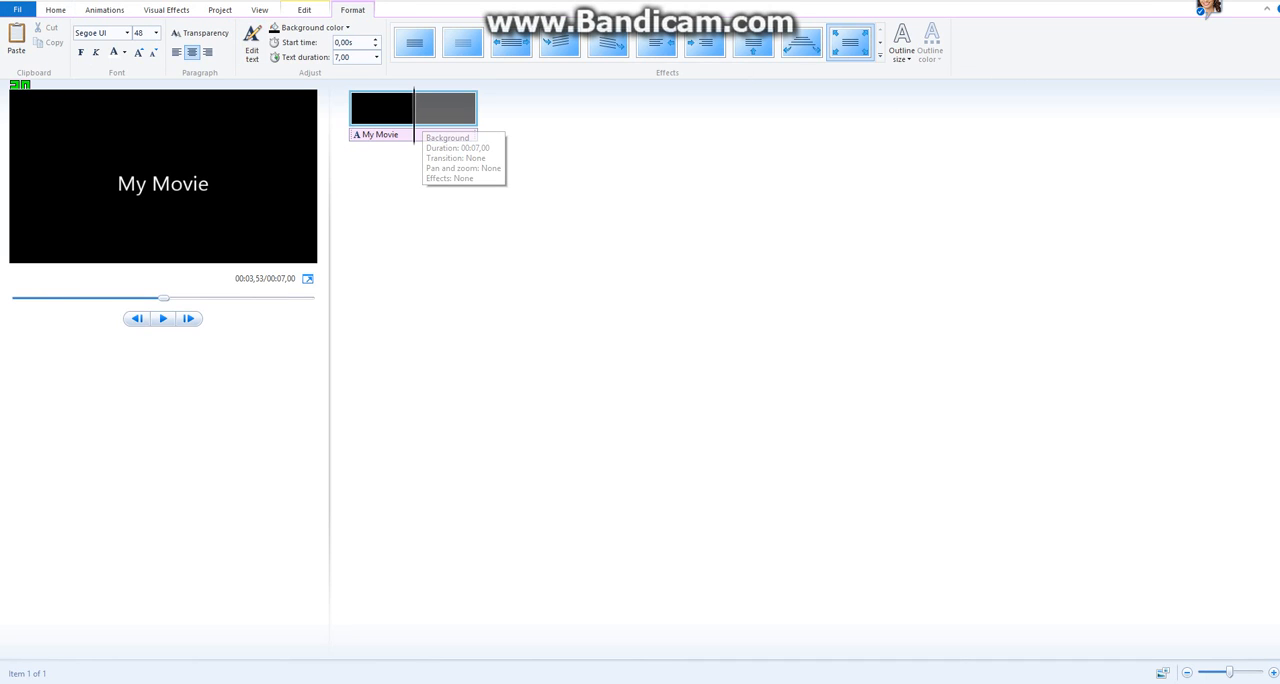
left_click(160, 184)
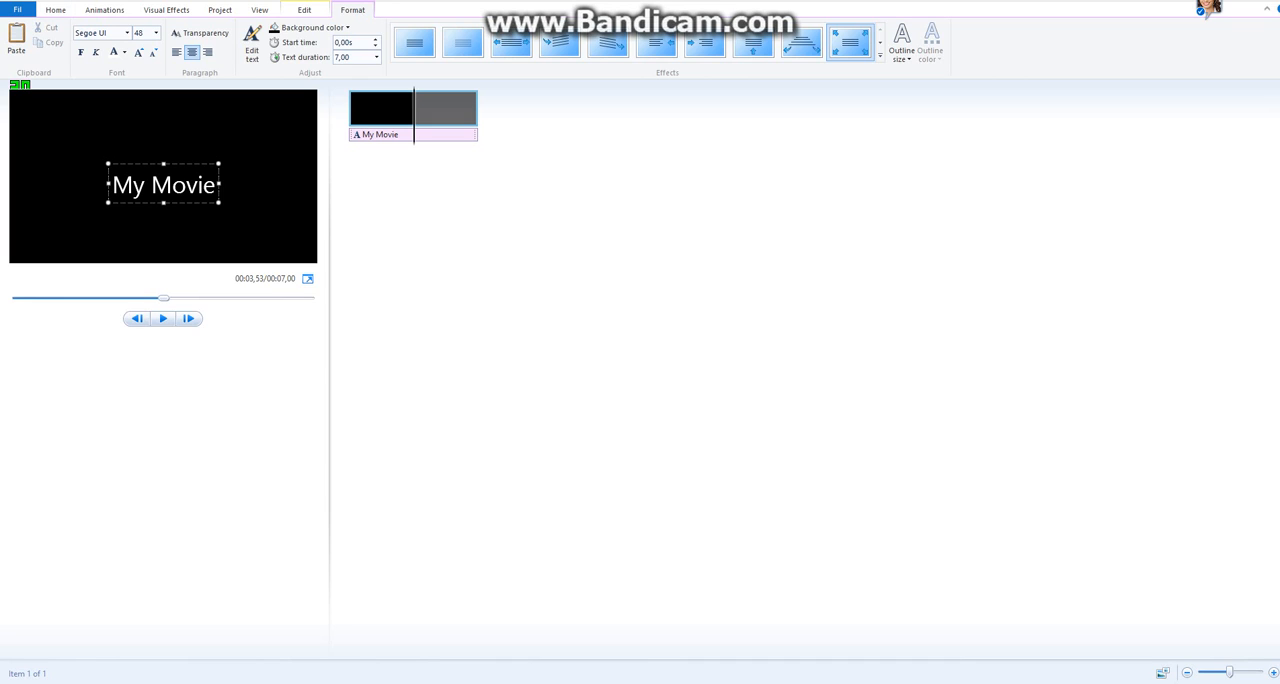
key("BackSpace")
key("BackSpace")
key("BackSpace")
key("BackSpace")
key("BackSpace")
key("BackSpace")
key("BackSpace")
key("BackSpace")
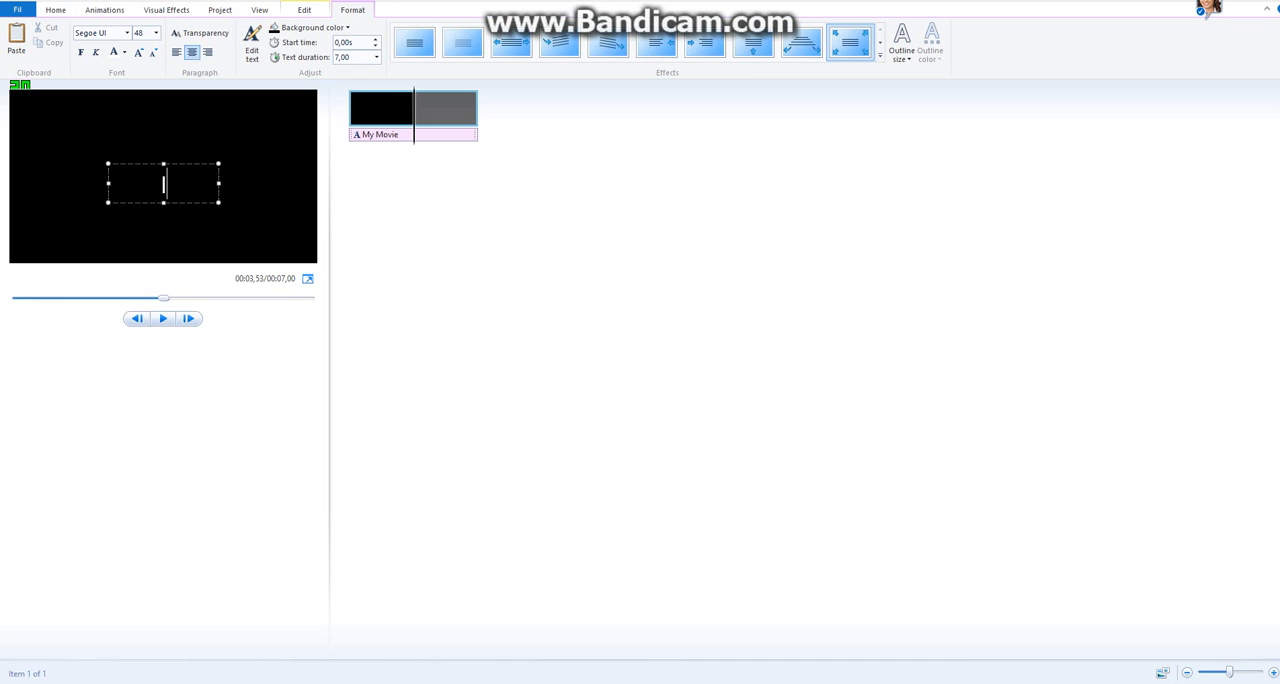
type("Intrp")
key("BackSpace")
type("o")
Set the new title's font to AR DESTINE.
left_click(127, 33)
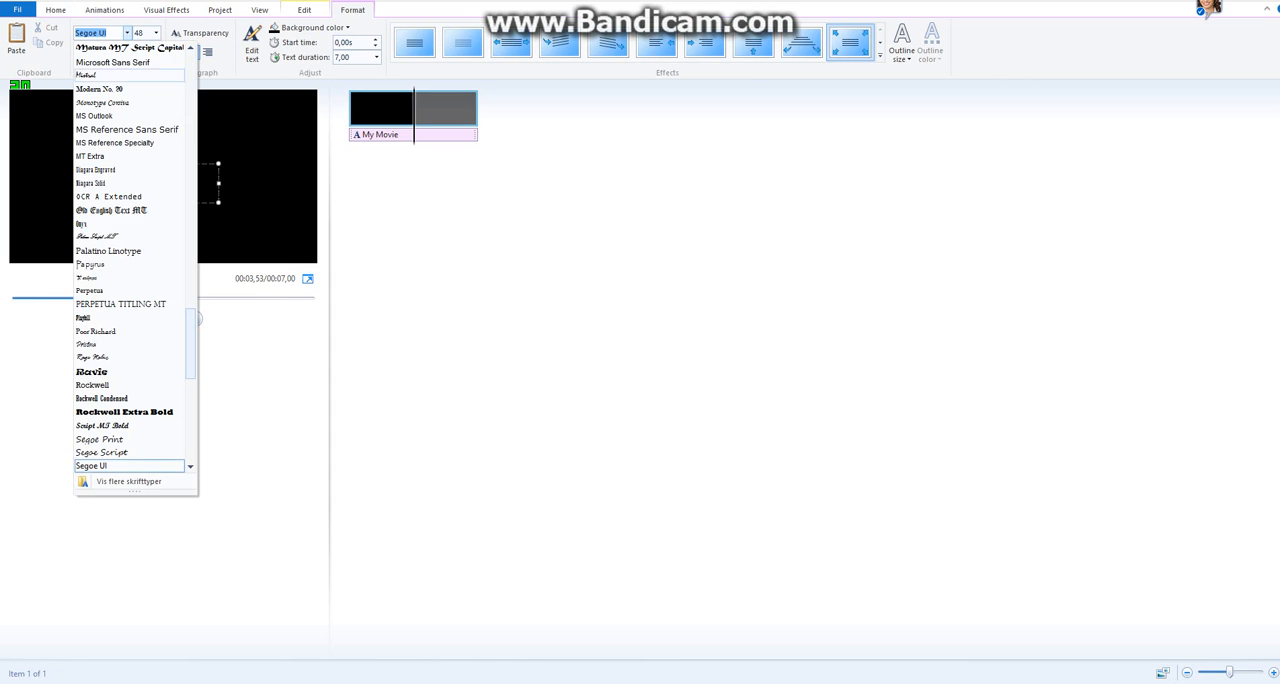
scroll(130, 75, "up", 20)
scroll(130, 250, "up", 5)
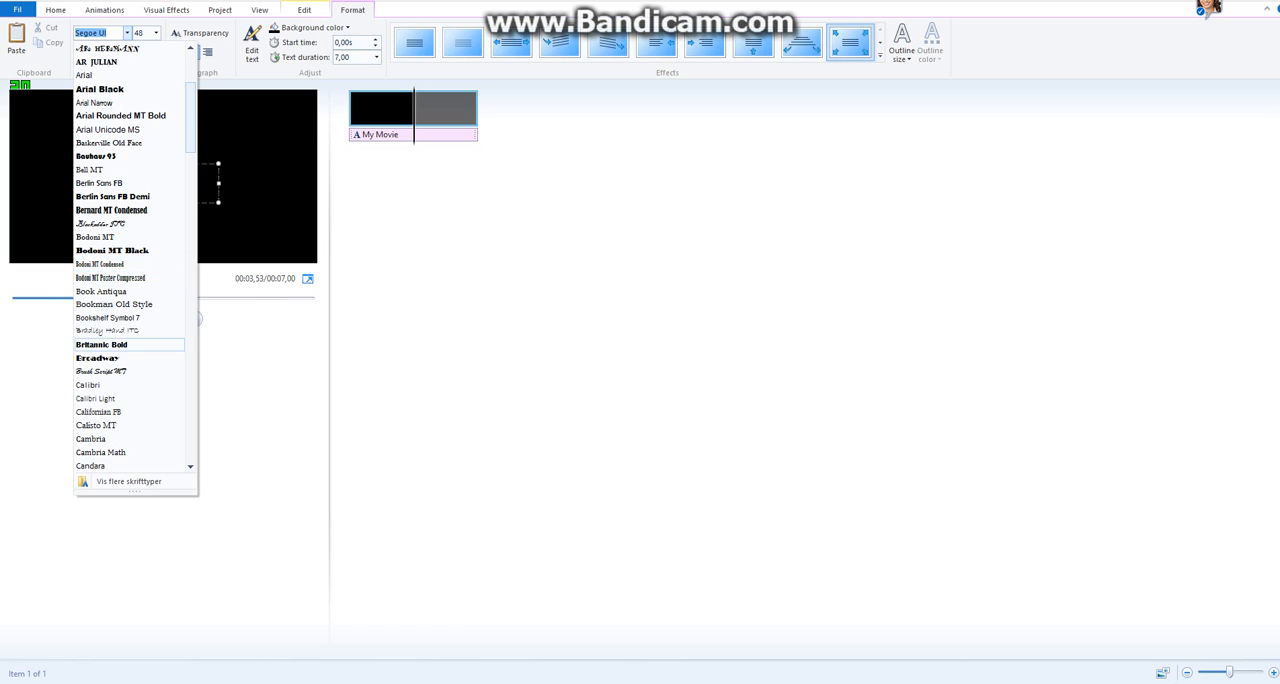
scroll(130, 340, "up", 3)
left_click(99, 142)
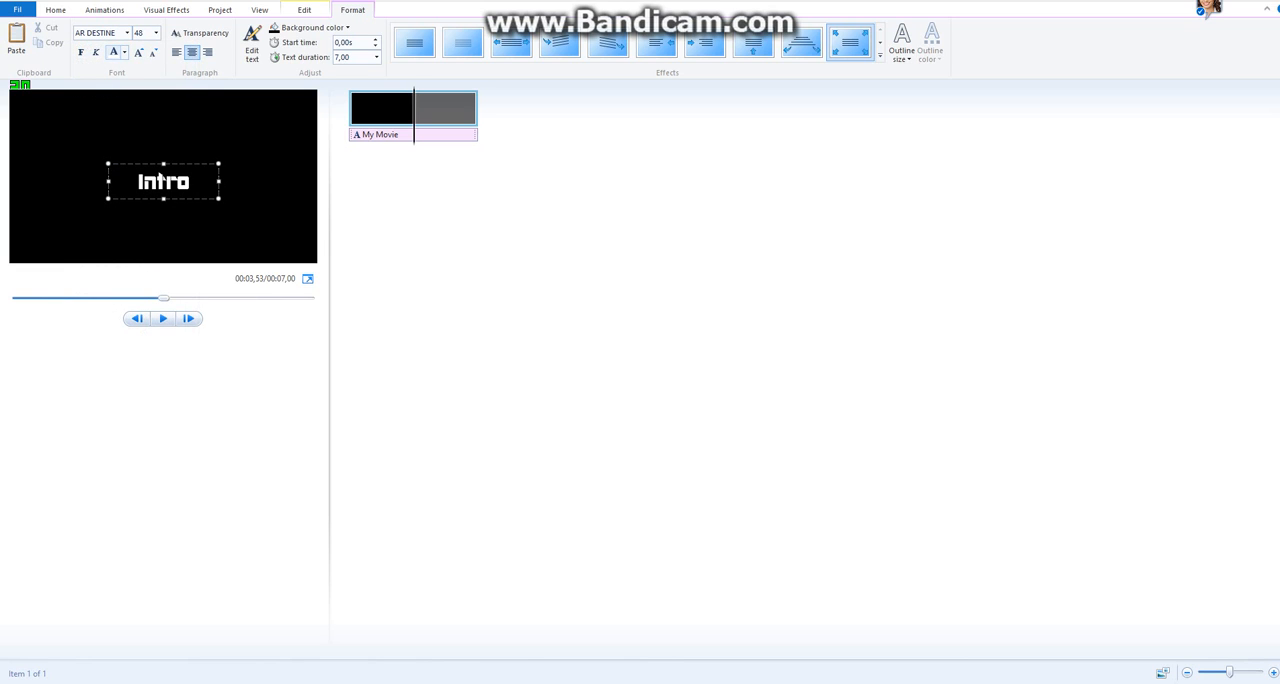
Change the new title's text color to lime green from the extended basic colors.
left_click(124, 52)
left_click(150, 157)
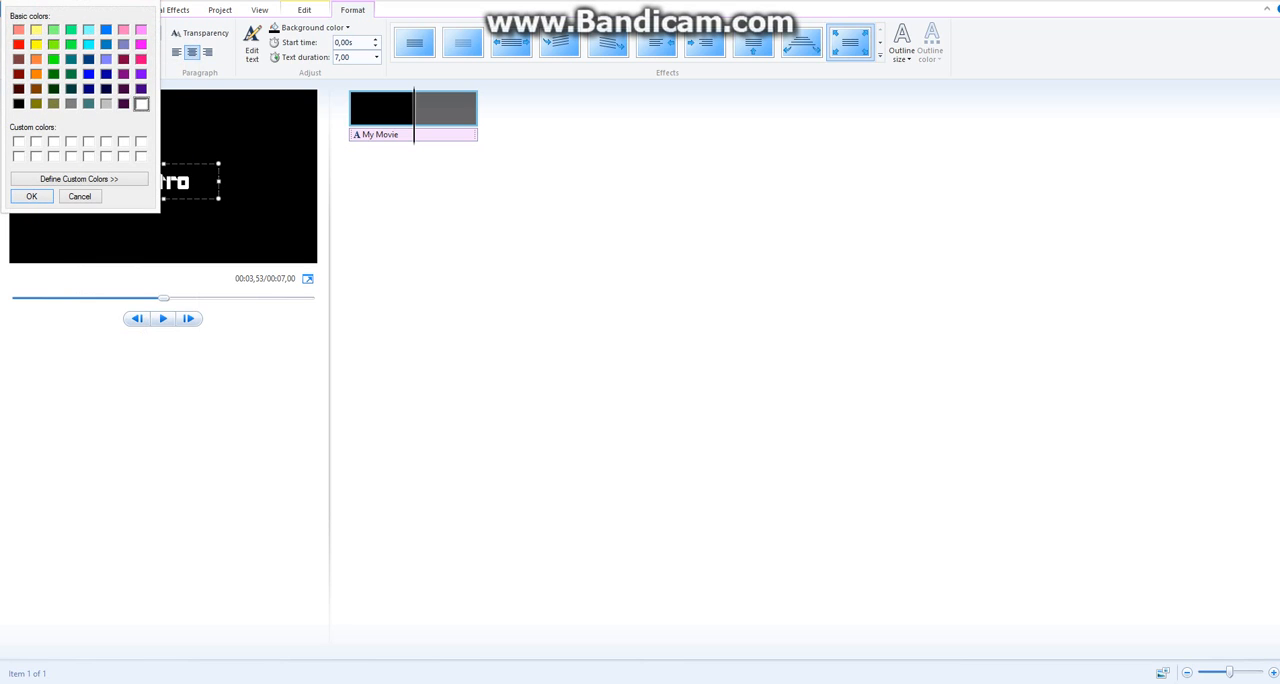
left_click(53, 44)
key("Return")
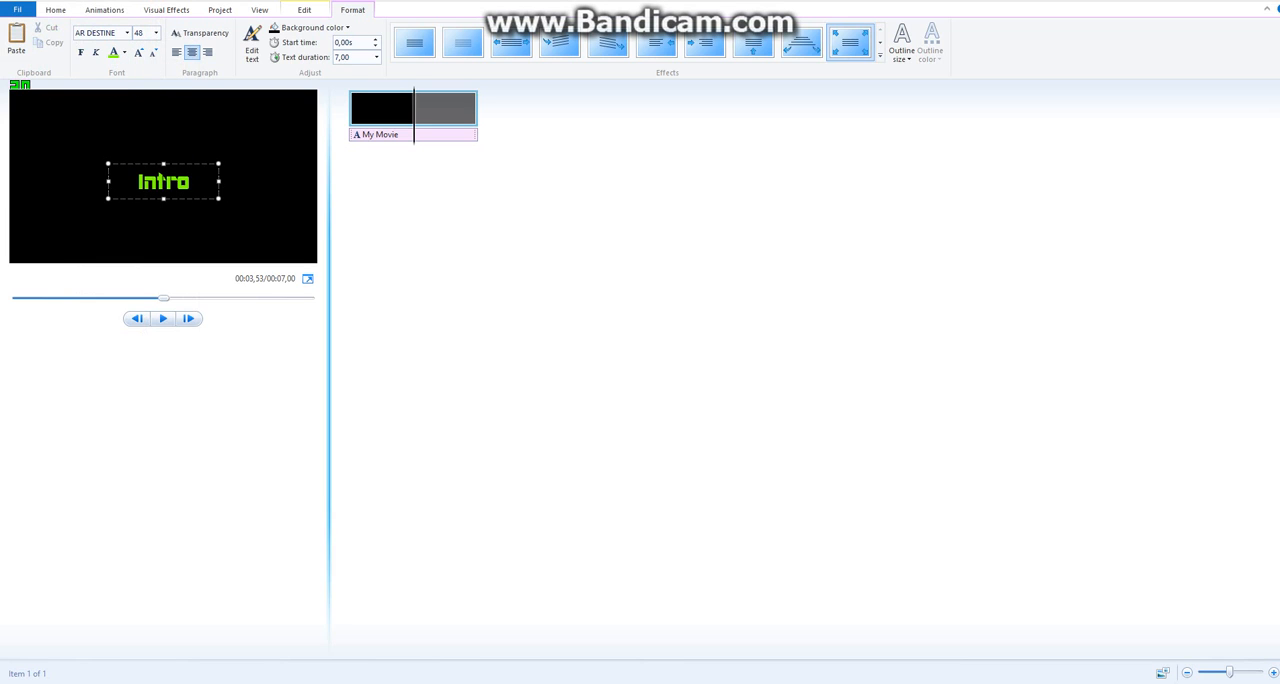
Set the Intro title clip's duration to 2.00 seconds and play the clip.
left_click(304, 10)
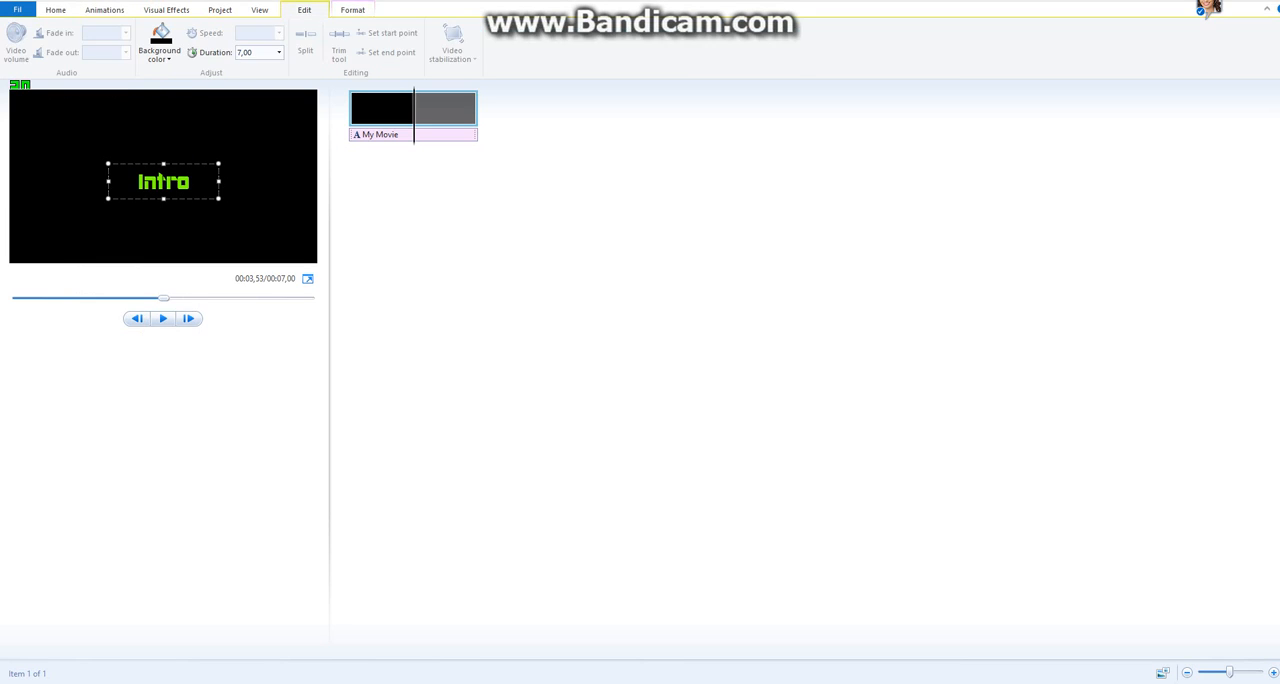
left_click(279, 52)
left_click(260, 79)
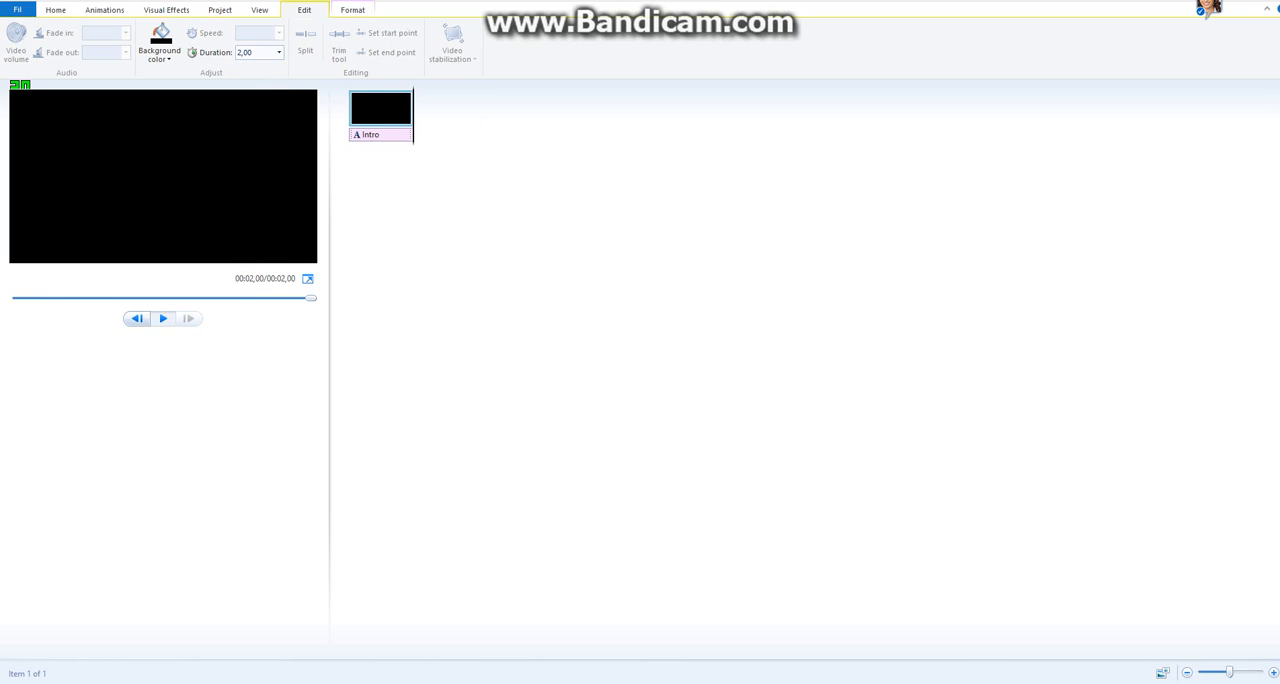
left_click(163, 319)
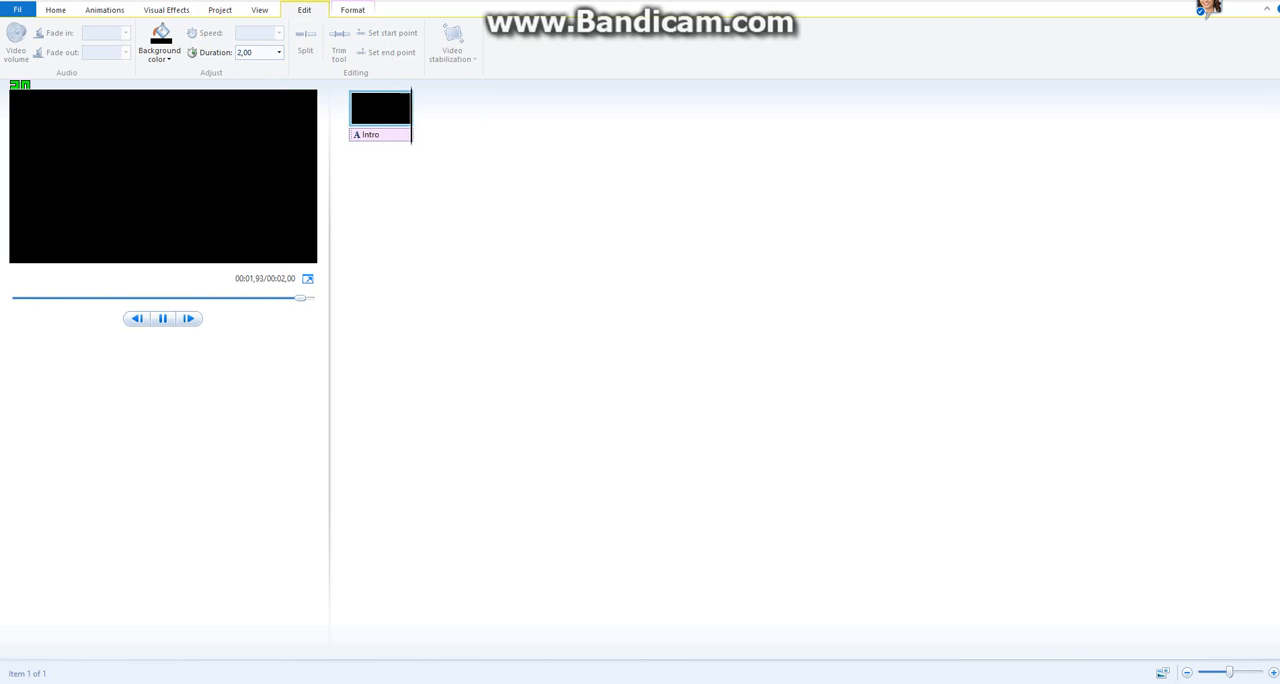
Add another title clip and move it after the Intro clip.
left_click(244, 27)
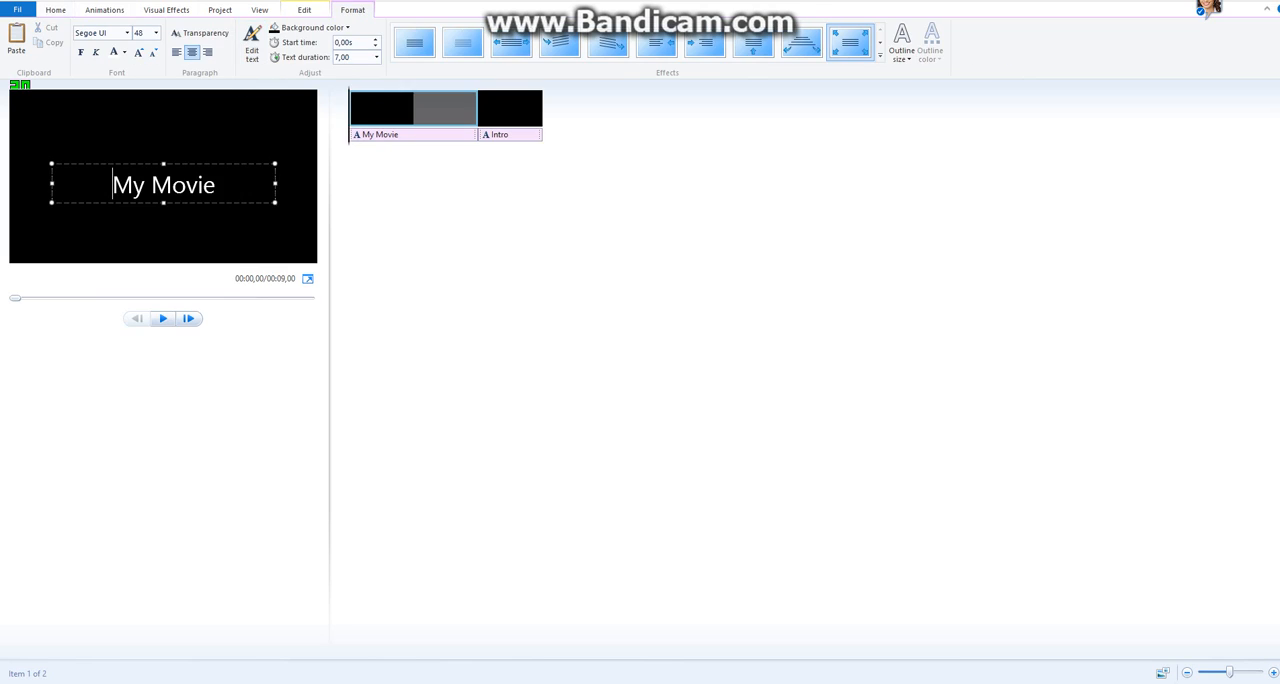
left_click_drag(400, 108, 510, 118)
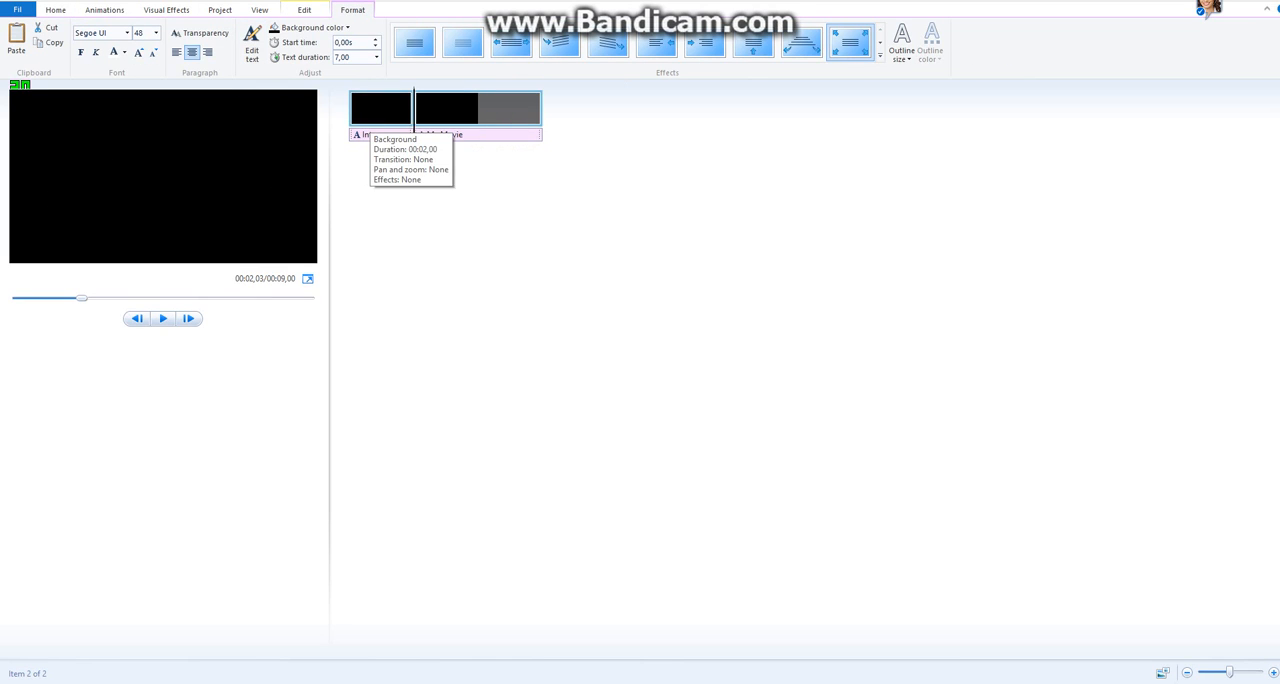
Replace the second title's "My Movie" text with "Gameplays" and move the text to the upper part of the video frame.
left_click(490, 110)
left_click(164, 184)
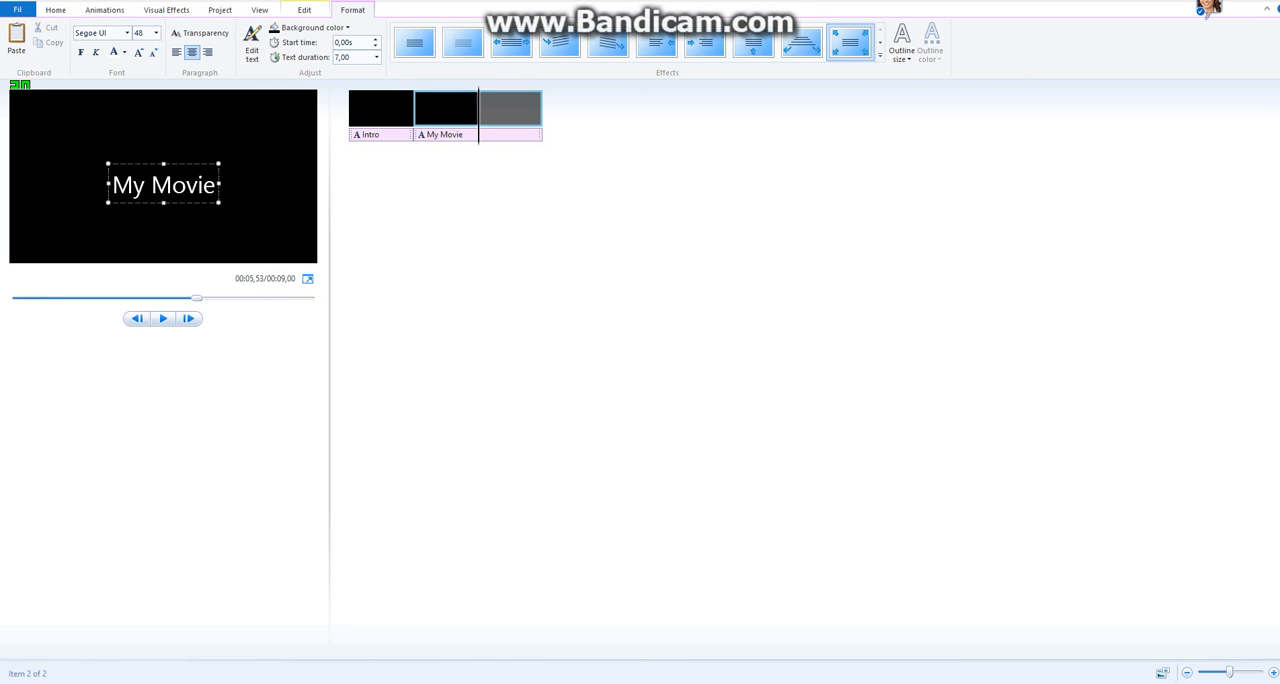
key("BackSpace")
key("BackSpace")
key("BackSpace")
key("BackSpace")
key("BackSpace")
key("BackSpace")
key("BackSpace")
key("BackSpace")
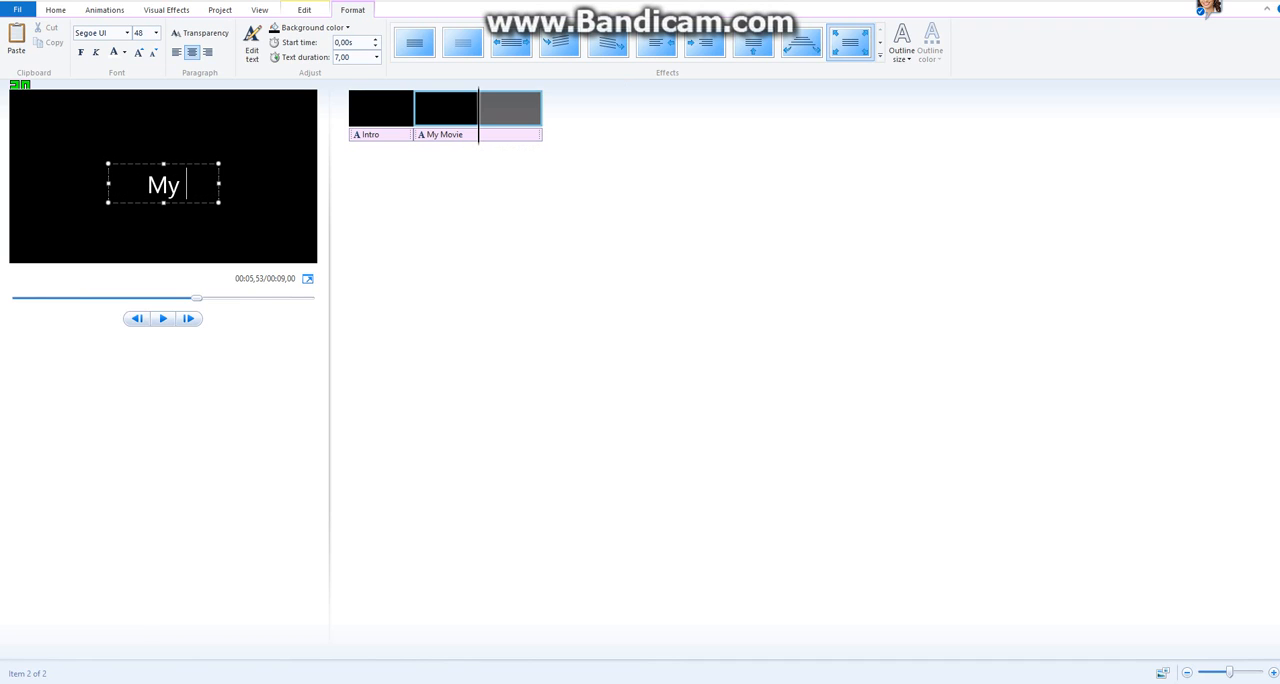
type("Game")
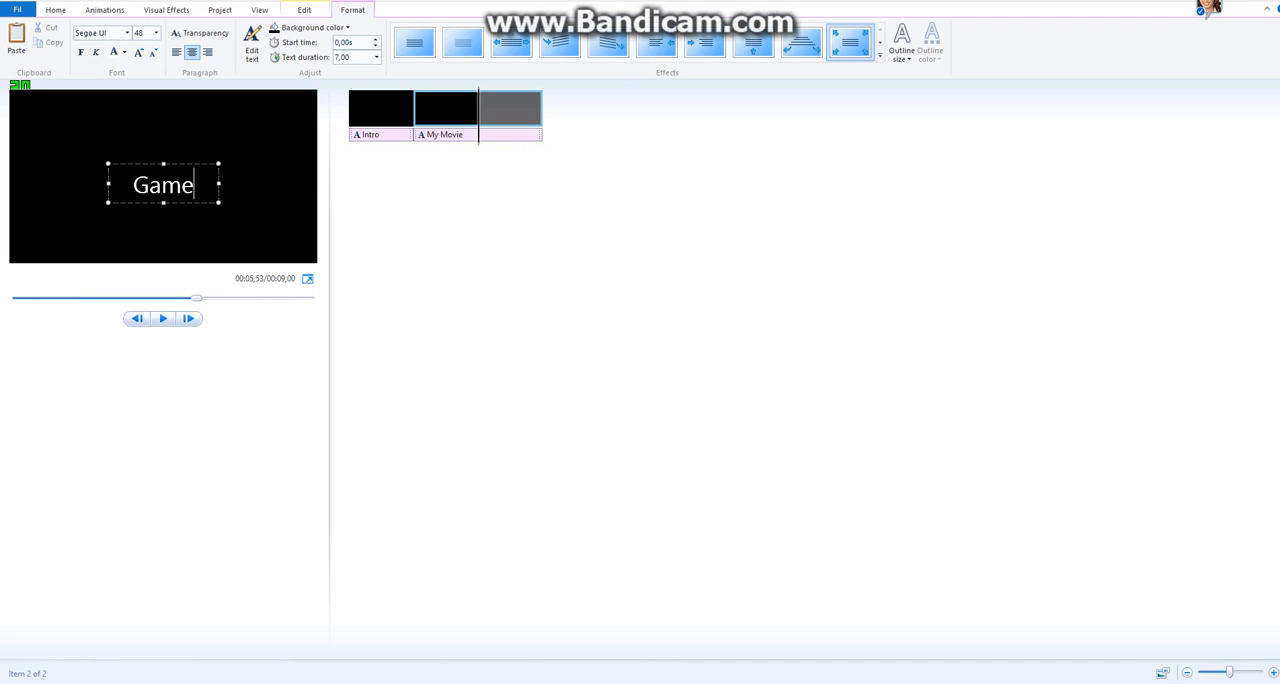
type("plaus")
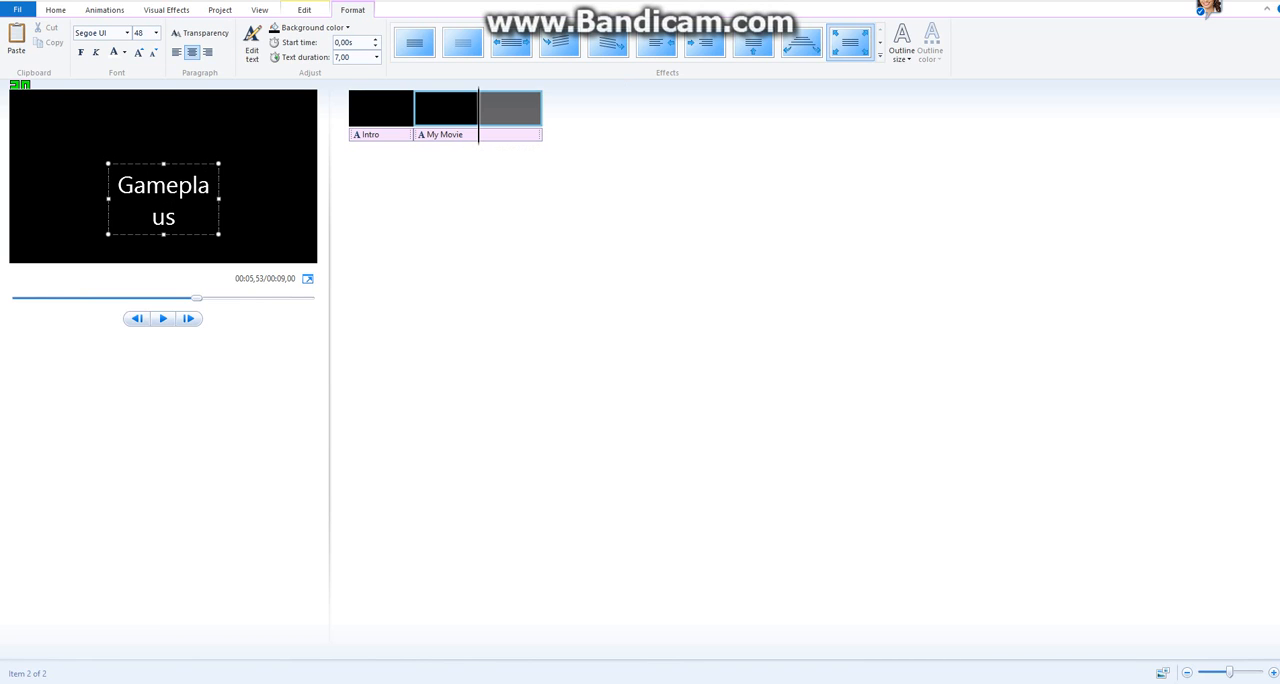
key("BackSpace")
key("BackSpace")
type("ys")
left_click_drag(219, 199, 167, 116)
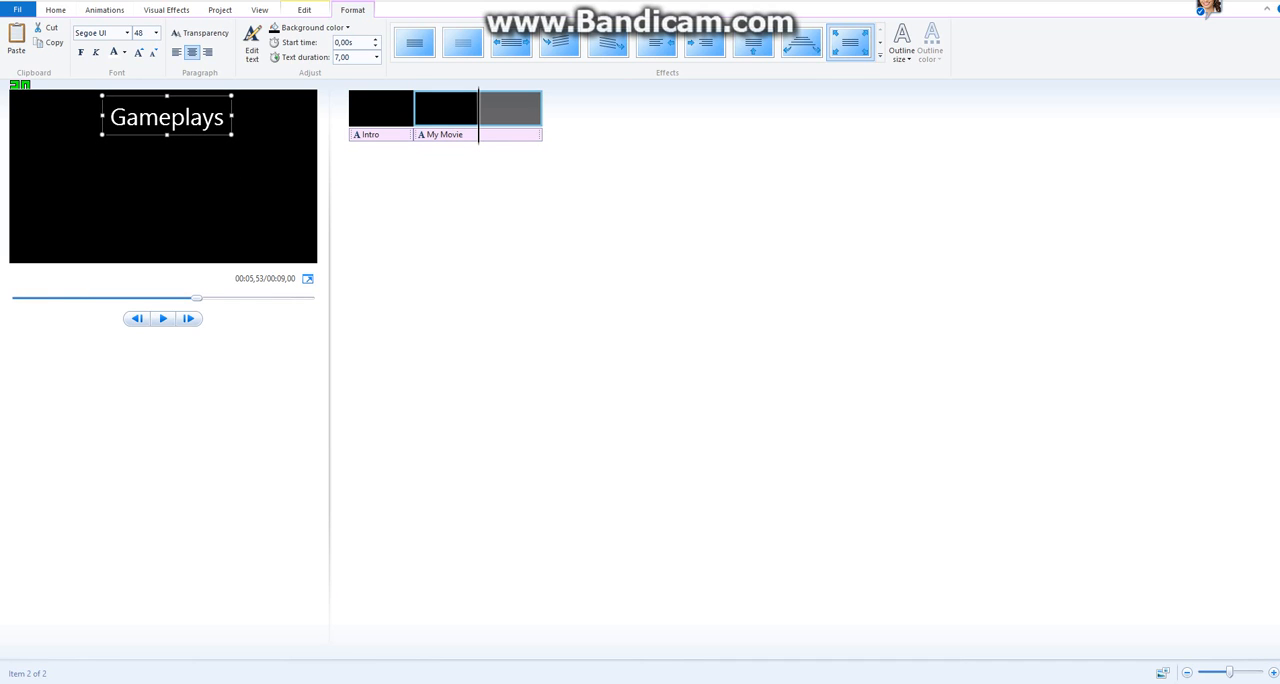
Set the Gameplays title's font to AR DESTINE.
left_click(127, 33)
scroll(123, 75, "up", 20)
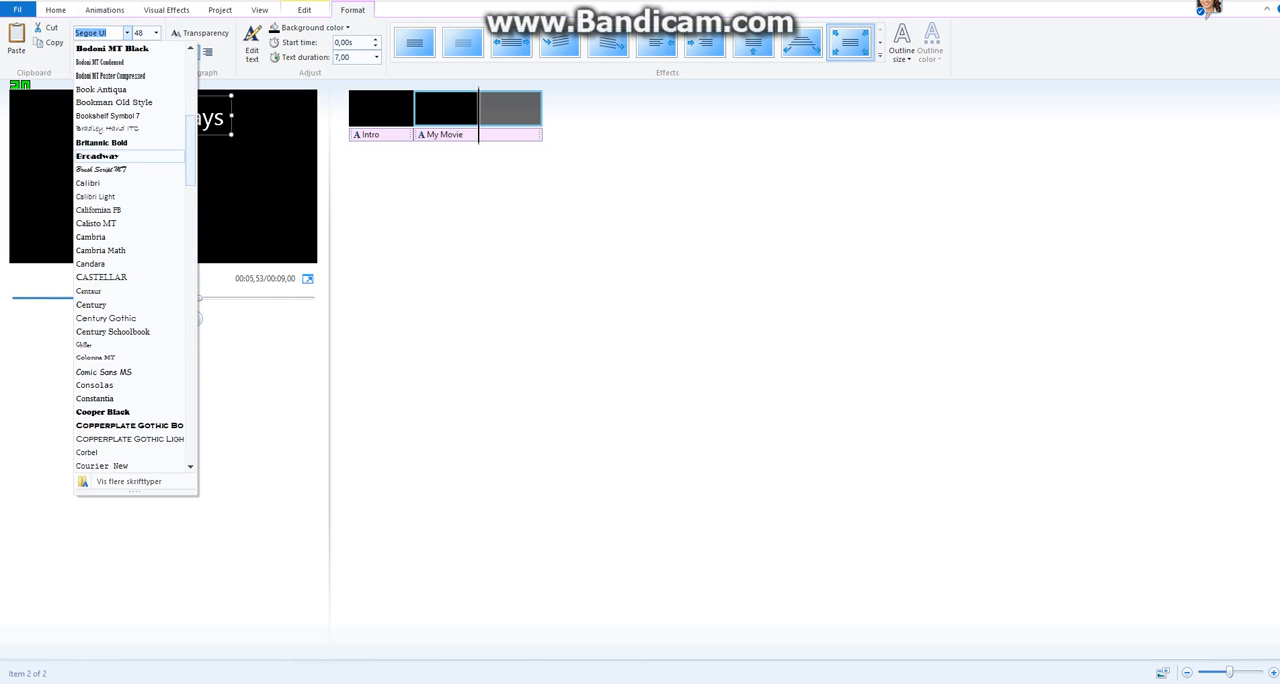
scroll(128, 102, "up", 7)
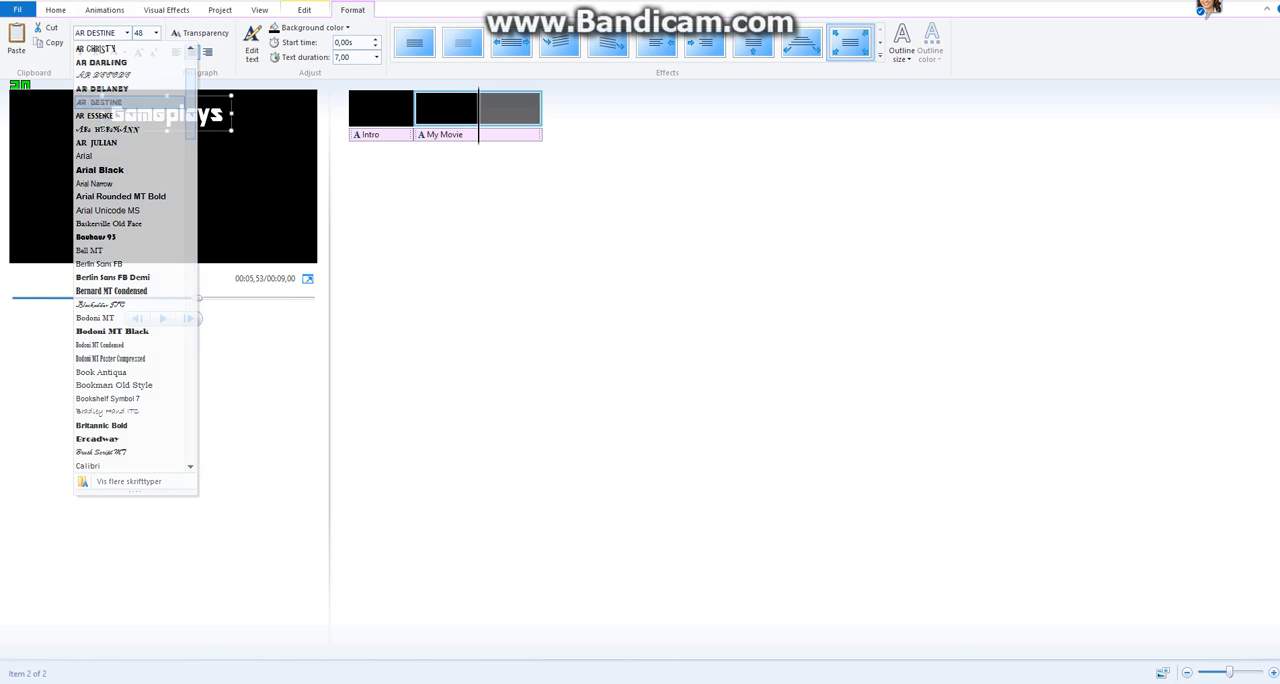
left_click(100, 102)
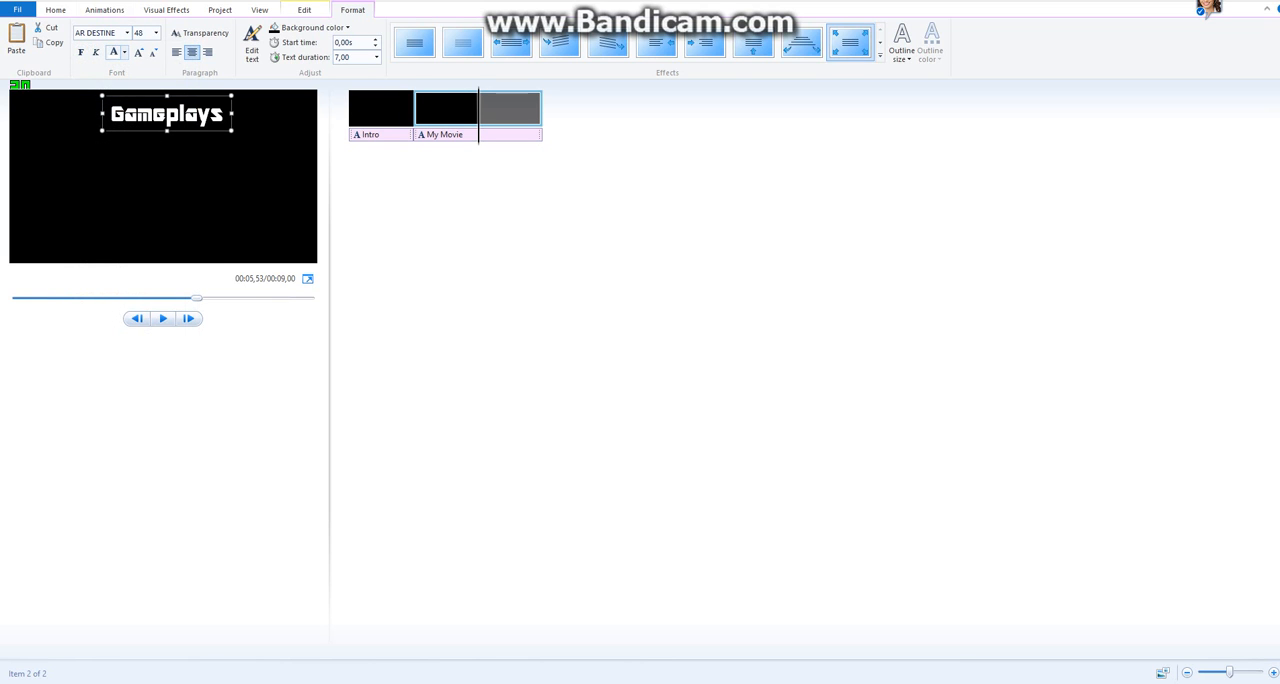
Change the Gameplays title's text color to lime green from the extended basic colors.
left_click(124, 52)
left_click(140, 158)
left_click(53, 44)
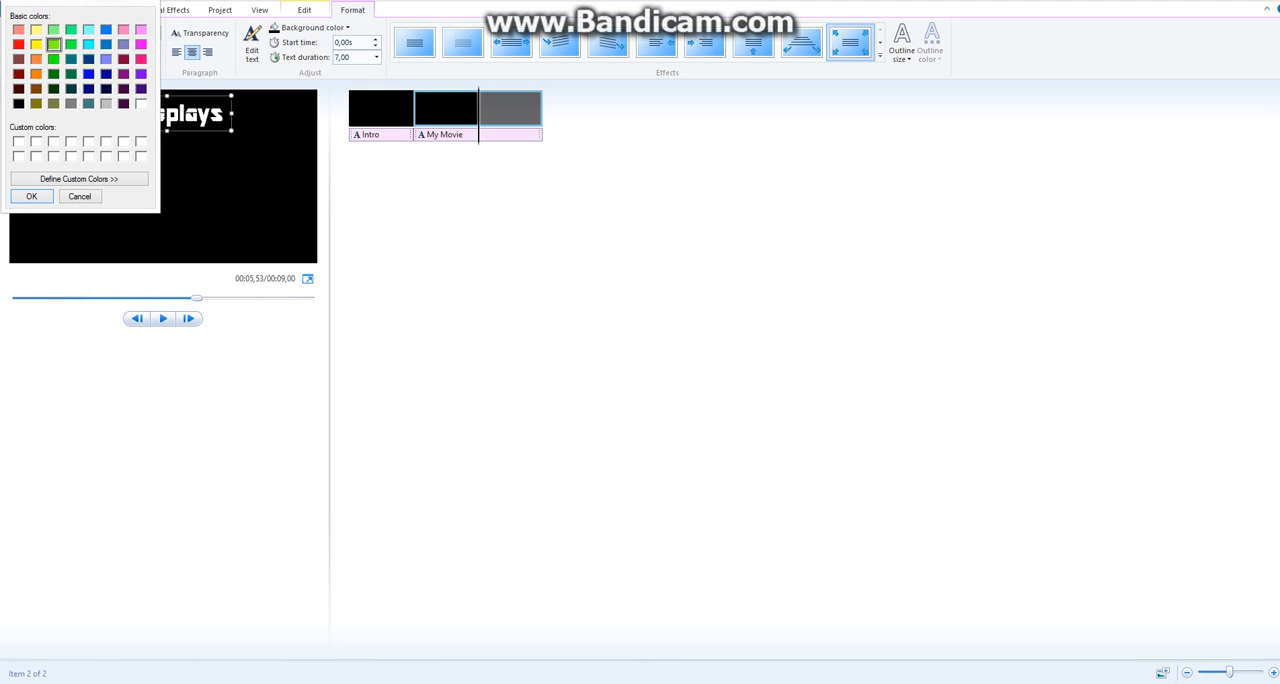
left_click(31, 196)
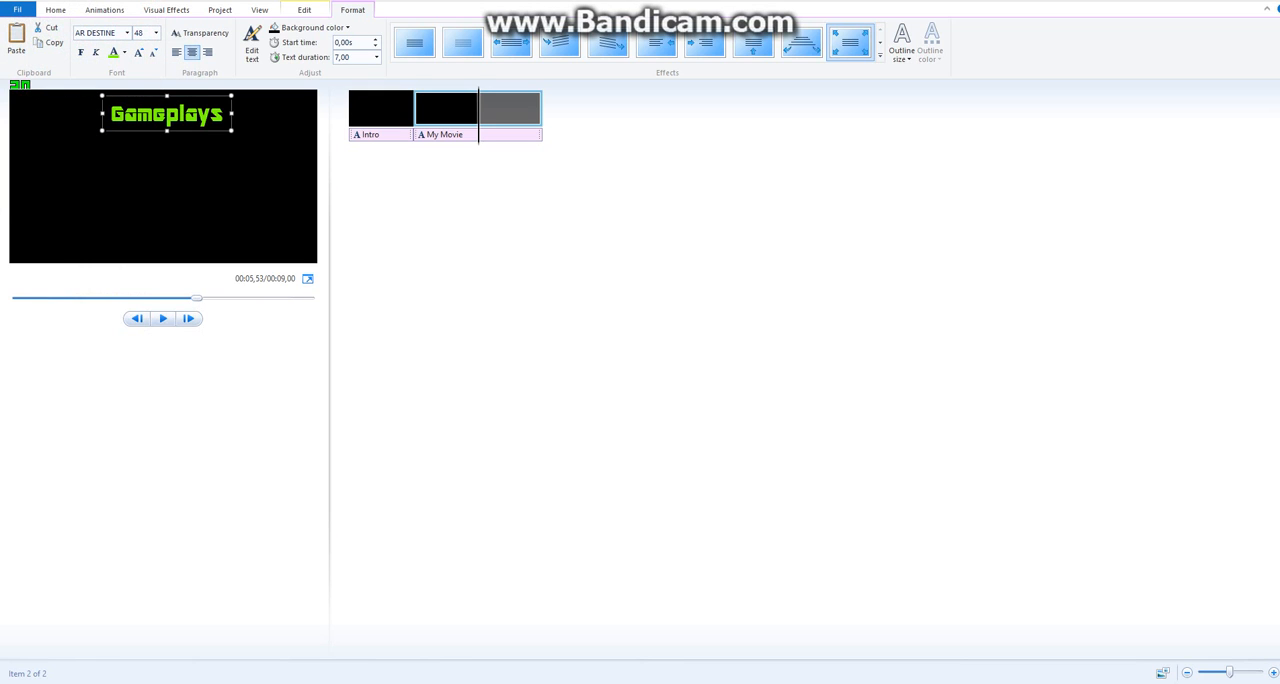
Set the Gameplays title clip's duration to 2.00 seconds and play both titles from the start.
left_click(304, 10)
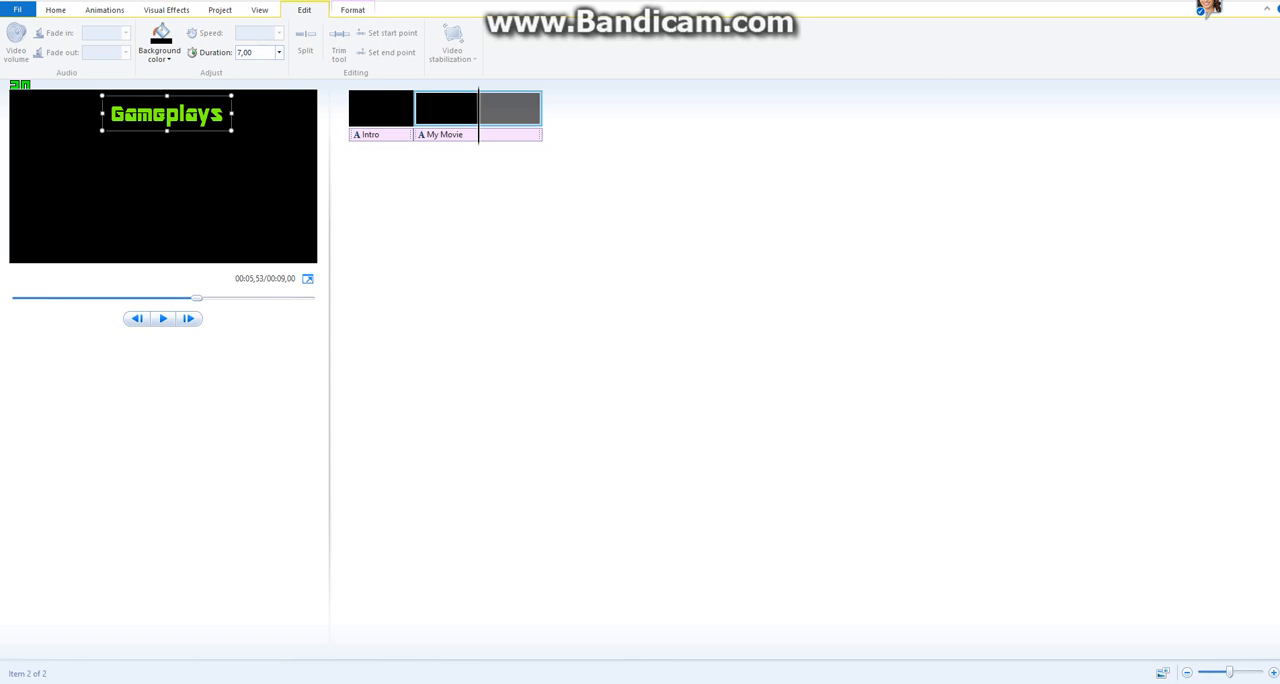
left_click(279, 53)
left_click(257, 78)
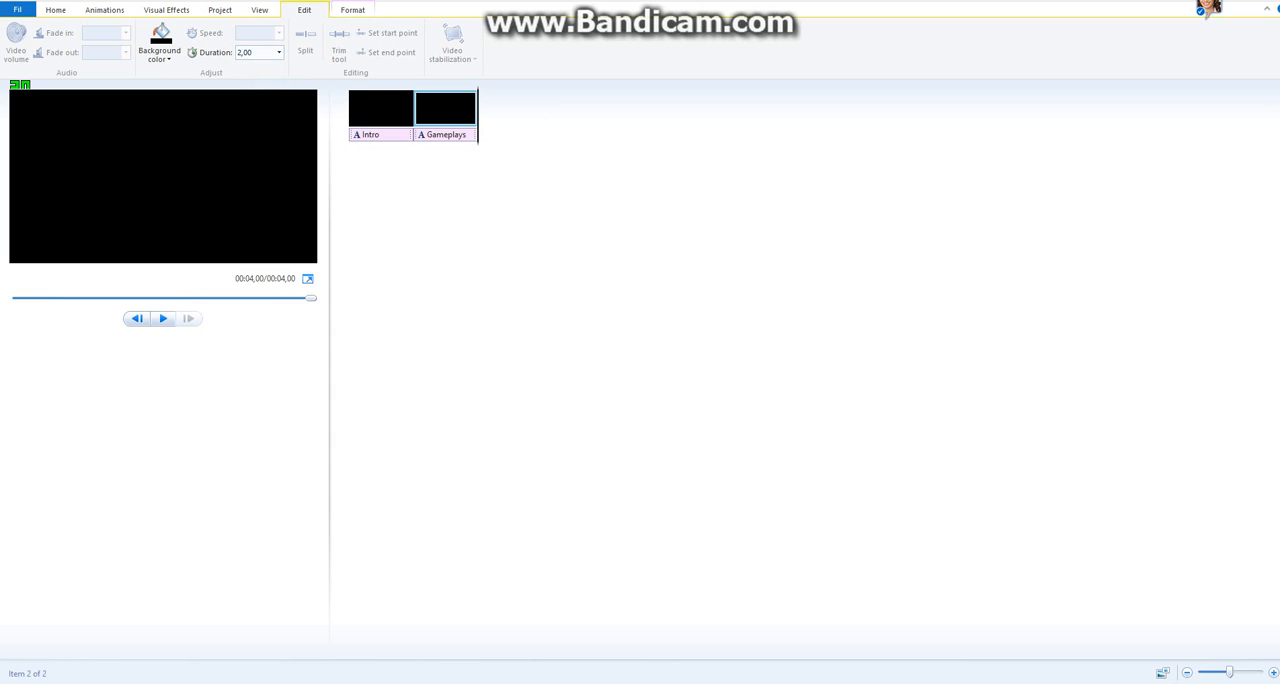
left_click(163, 318)
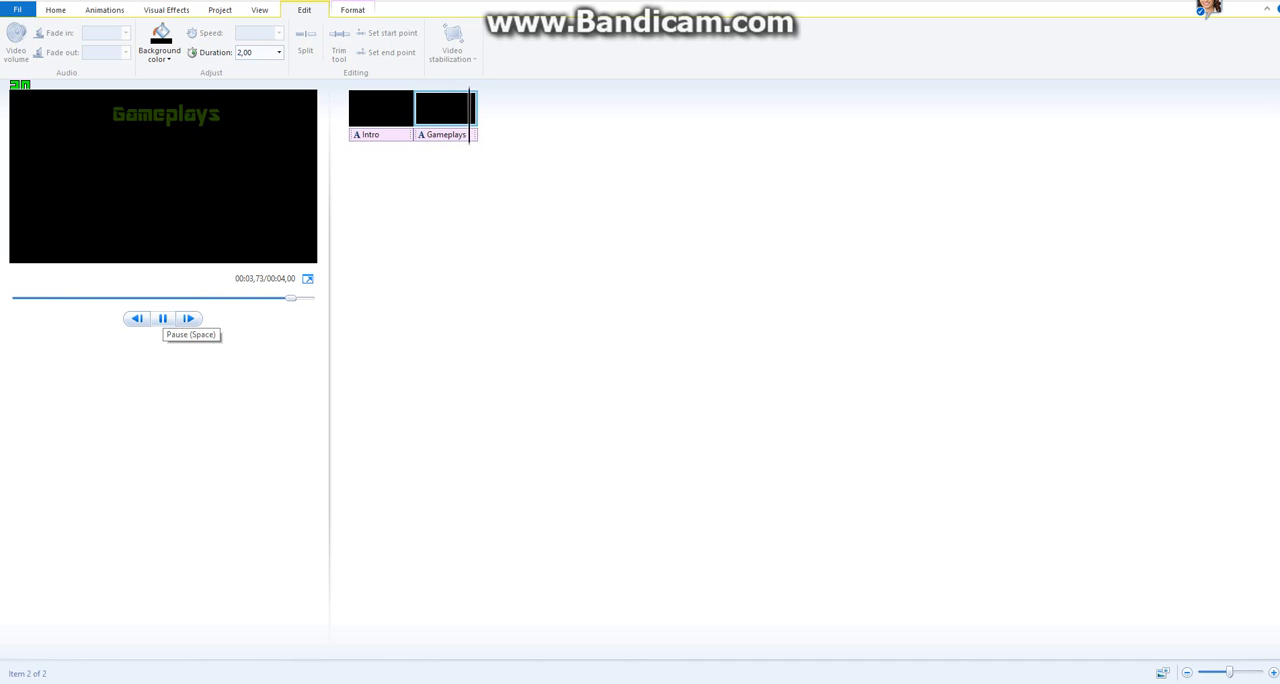
left_click(163, 318)
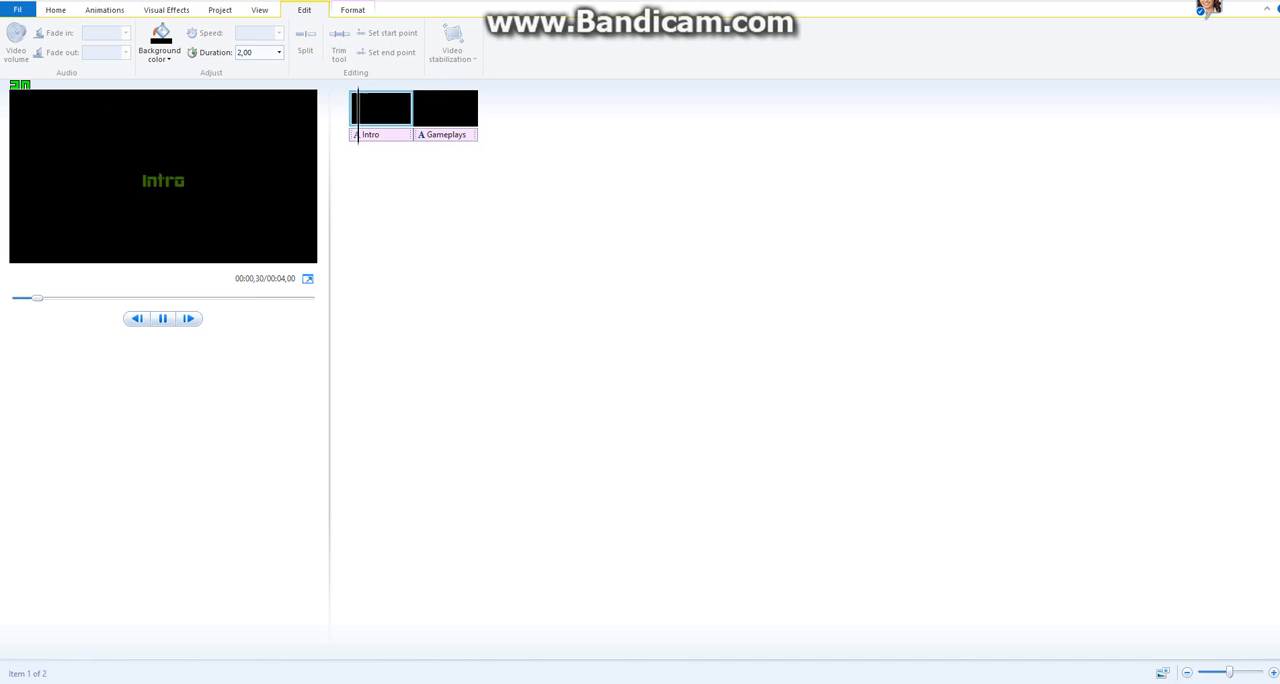
Move the Intro title's text to the upper part of the video frame, in line with the Gameplays title, and play the project.
key("space")
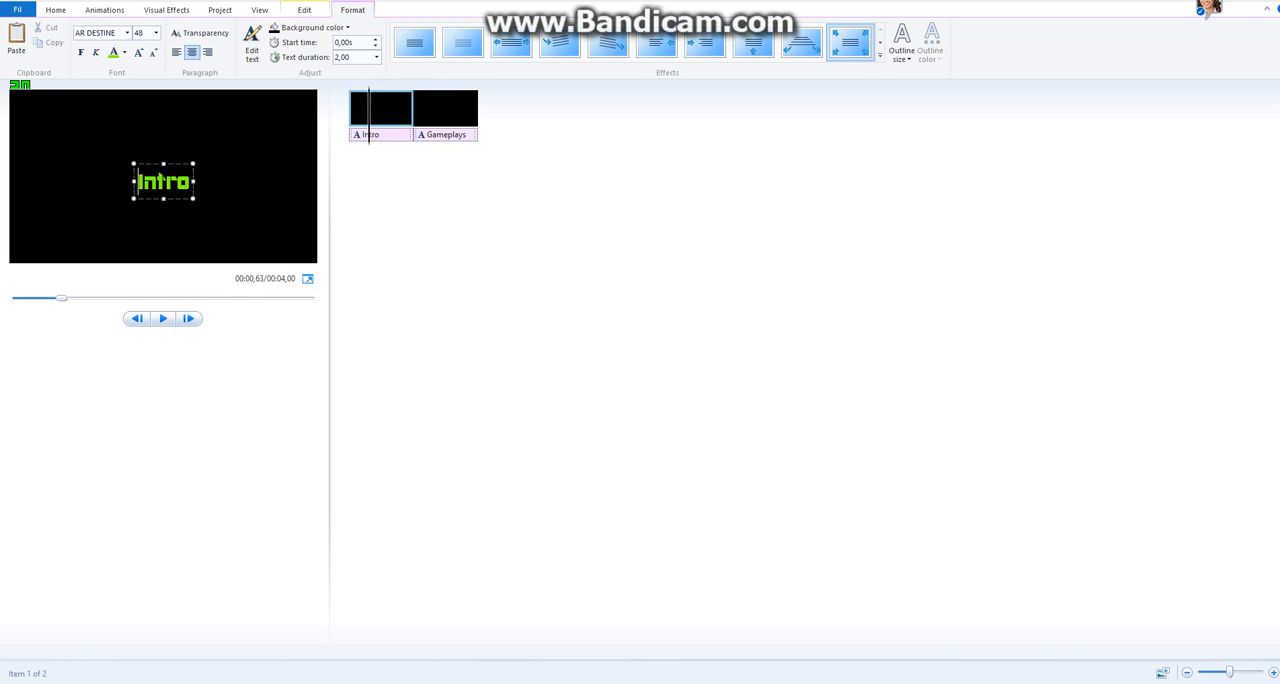
left_click_drag(163, 181, 165, 116)
left_click(163, 318)
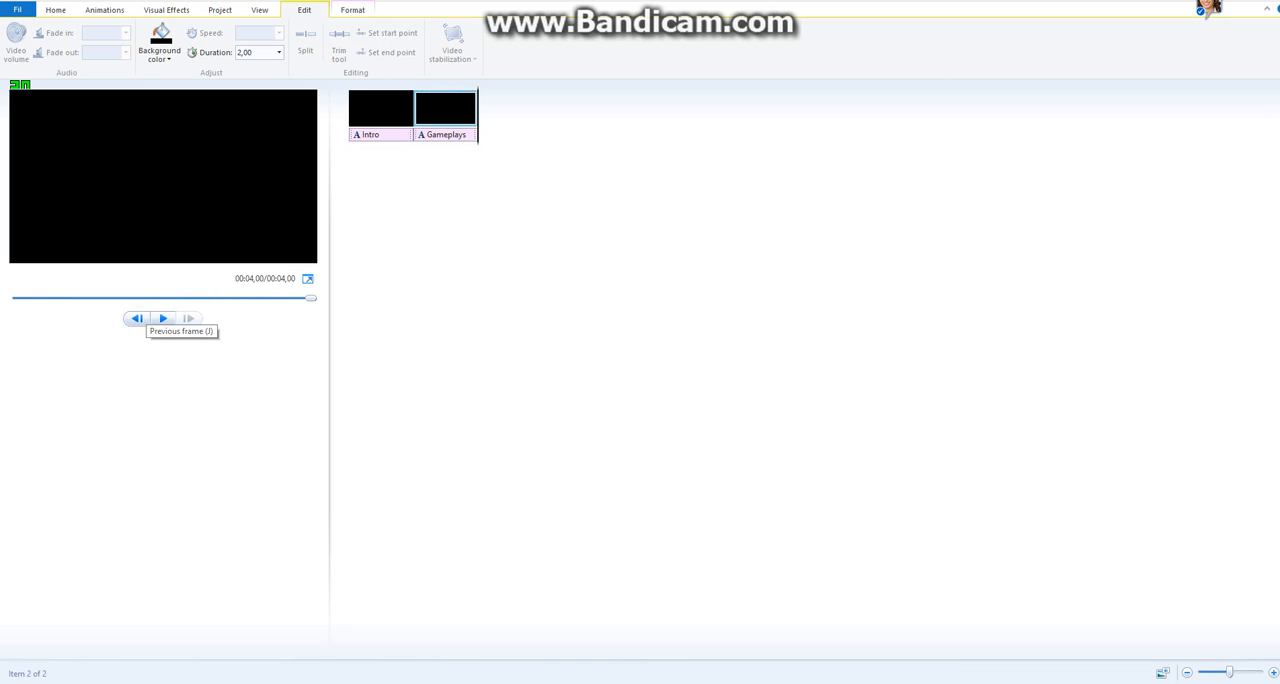
left_click(56, 10)
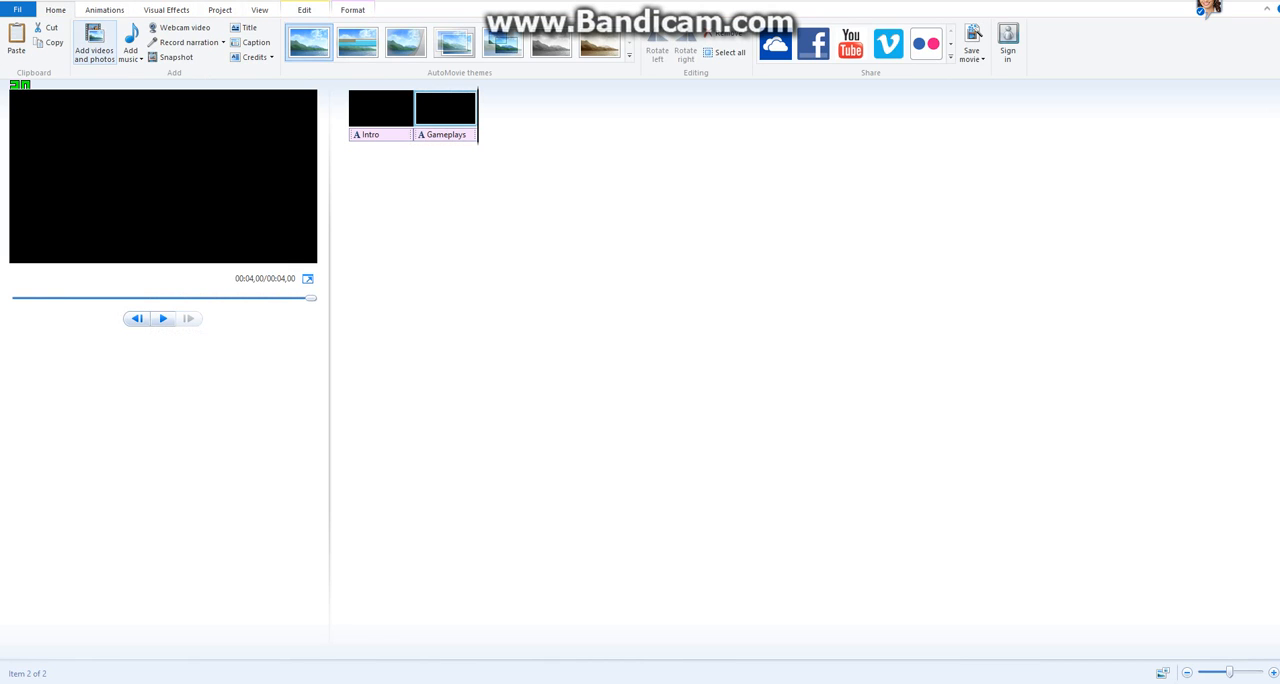